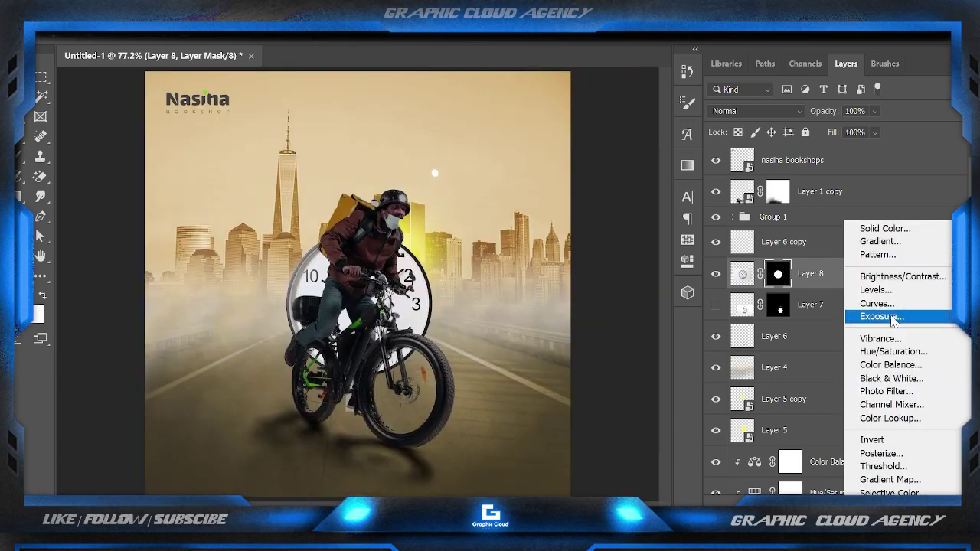
Add a clipped -7.27 Exposure to Layer 8, masked so only the clock beside the rider darkens
{"action": "left_click", "coordinate": [887, 365]}
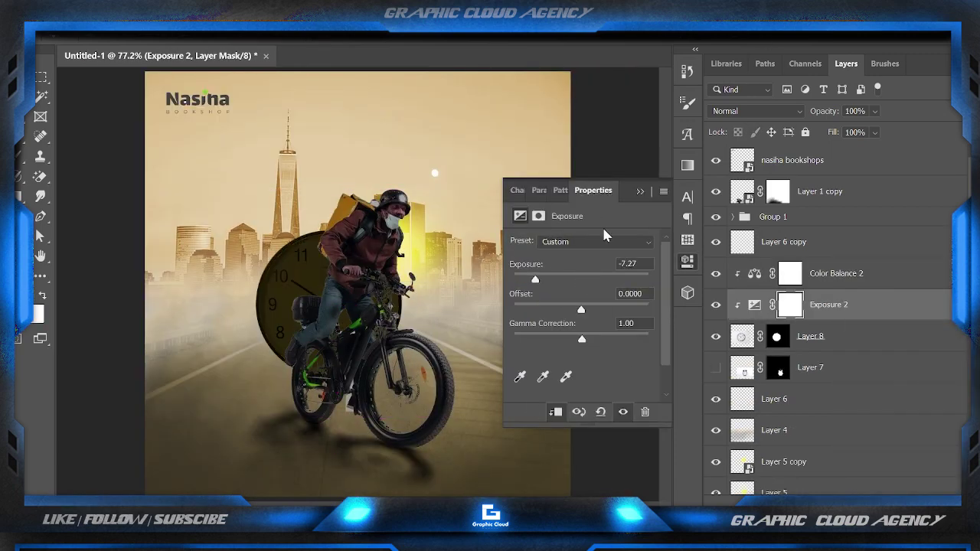
{"action": "left_click", "coordinate": [790, 306]}
{"action": "key", "text": "ctrl+i"}
{"action": "left_click_drag", "start_coordinate": [312, 338], "coordinate": [390, 295]}
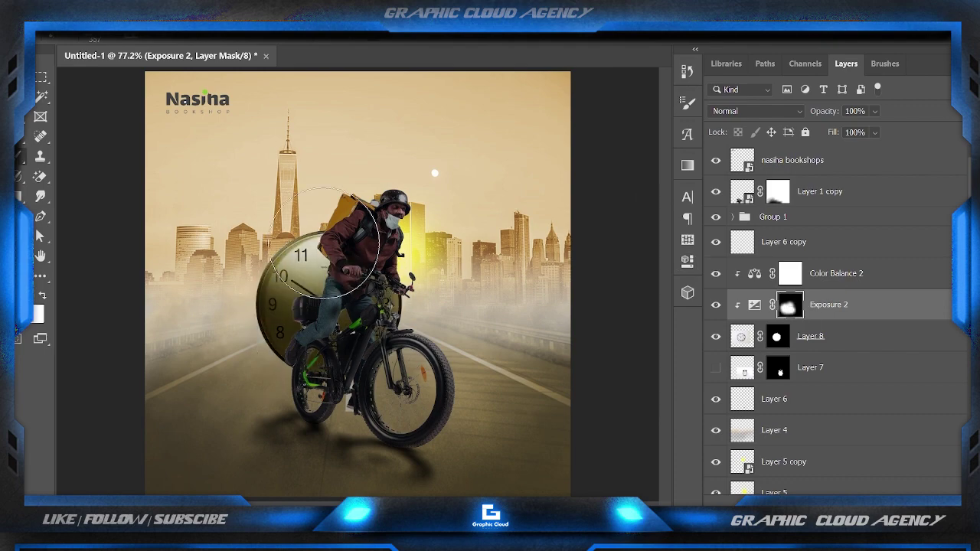
Duplicate the clock layer, flip and squash it flat, and place it below the original clock
{"action": "key", "text": "ctrl+j"}
{"action": "key", "text": "ctrl+t"}
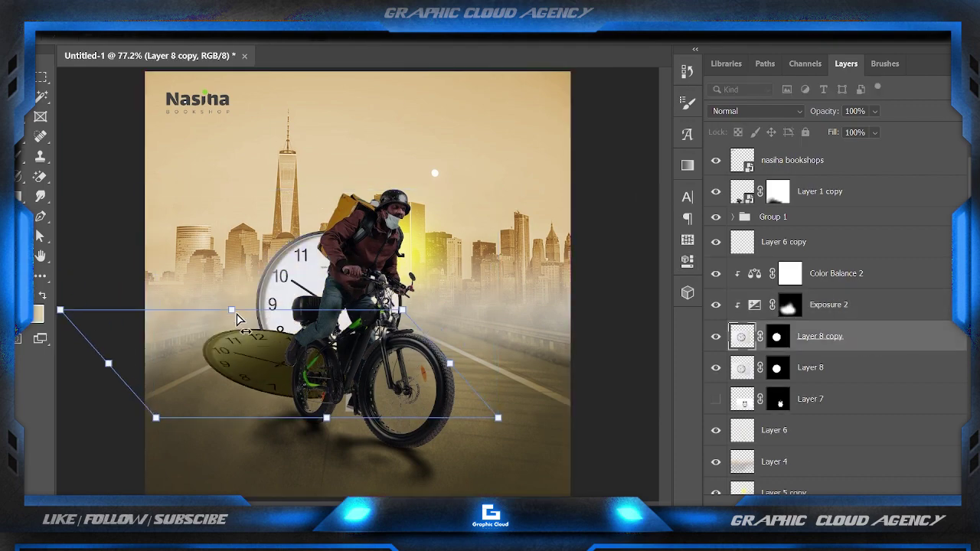
{"action": "left_click_drag", "start_coordinate": [327, 189], "coordinate": [328, 459]}
{"action": "left_click_drag", "start_coordinate": [333, 181], "coordinate": [320, 394]}
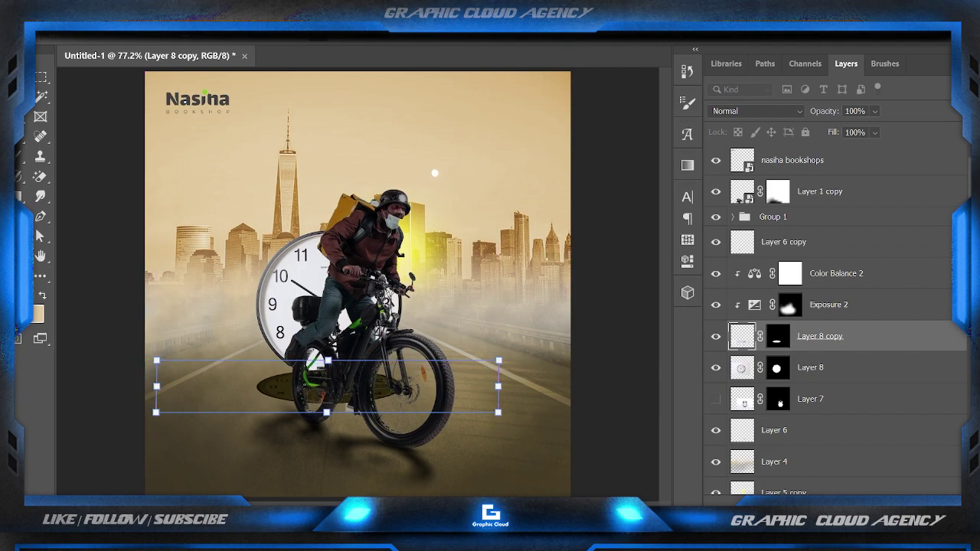
{"action": "key", "text": "Return"}
{"action": "left_click_drag", "start_coordinate": [819, 336], "coordinate": [864, 365]}
Give the clock copy a black Color Overlay layer style
{"action": "double_click", "coordinate": [842, 343]}
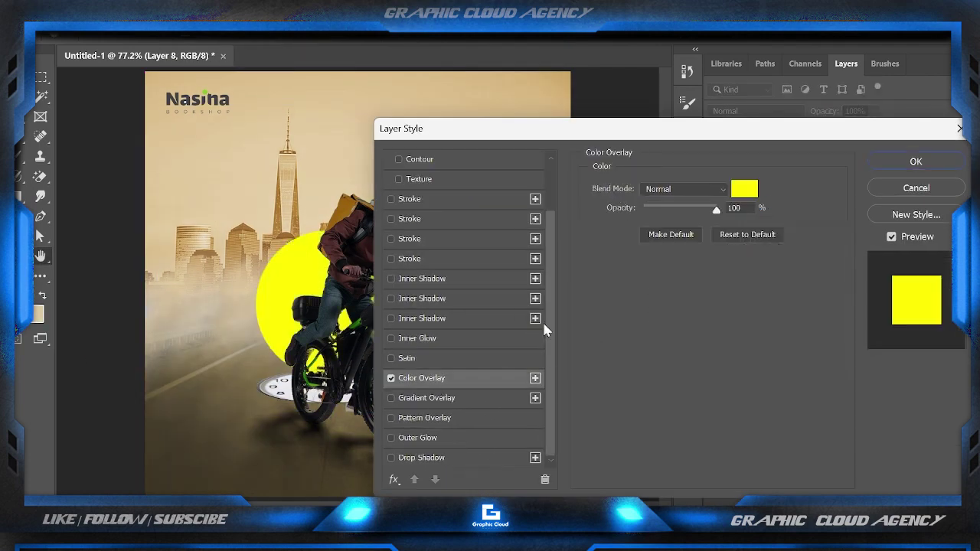
{"action": "left_click", "coordinate": [743, 189]}
{"action": "left_click", "coordinate": [921, 267]}
{"action": "left_click", "coordinate": [916, 187]}
{"action": "left_click", "coordinate": [421, 439]}
{"action": "left_click", "coordinate": [744, 188]}
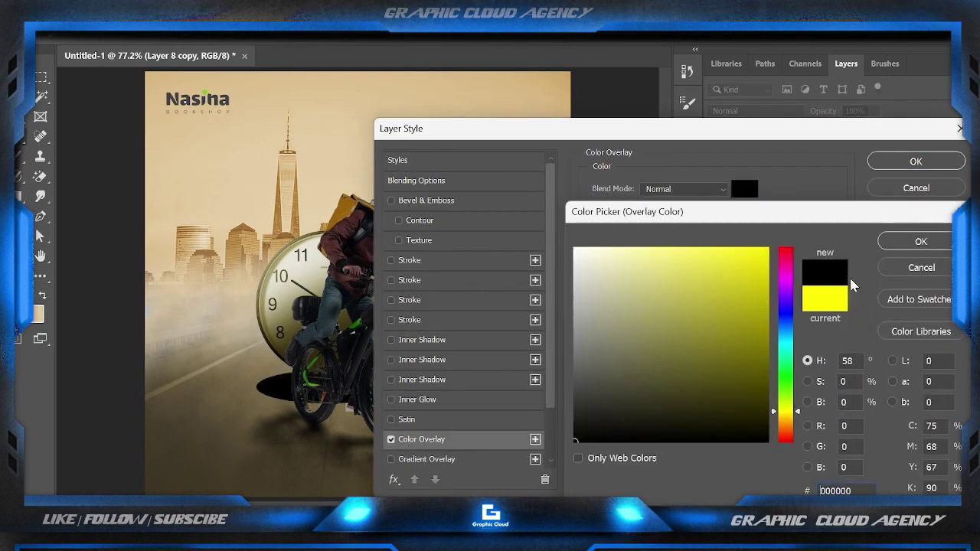
Convert the shadow copy to a smart object and apply a 31.8 px Gaussian Blur
{"action": "right_click", "coordinate": [684, 313]}
{"action": "left_click", "coordinate": [684, 299]}
{"action": "left_click", "coordinate": [416, 225]}
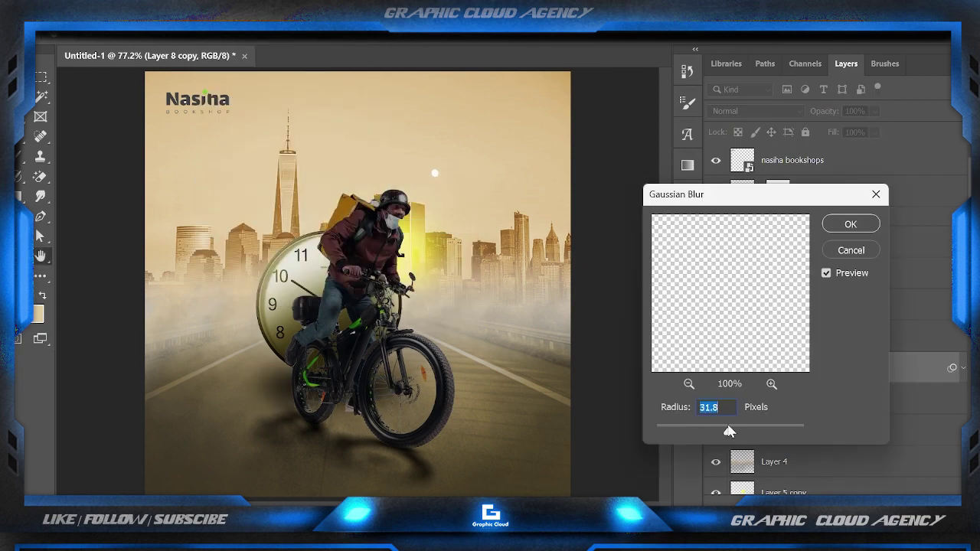
{"action": "left_click", "coordinate": [850, 225]}
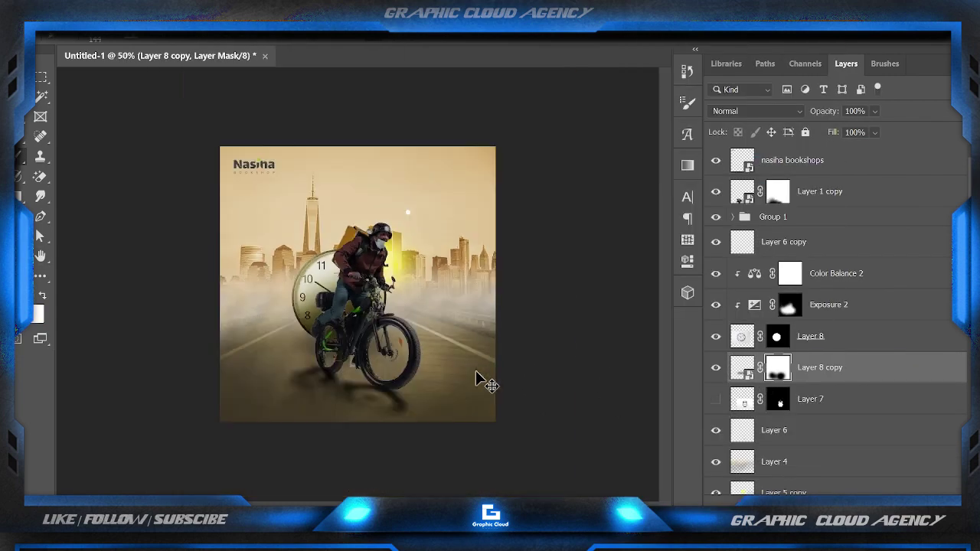
{"action": "left_click", "coordinate": [258, 143], "text": "ctrl"}
{"action": "key", "text": "ctrl+1"}
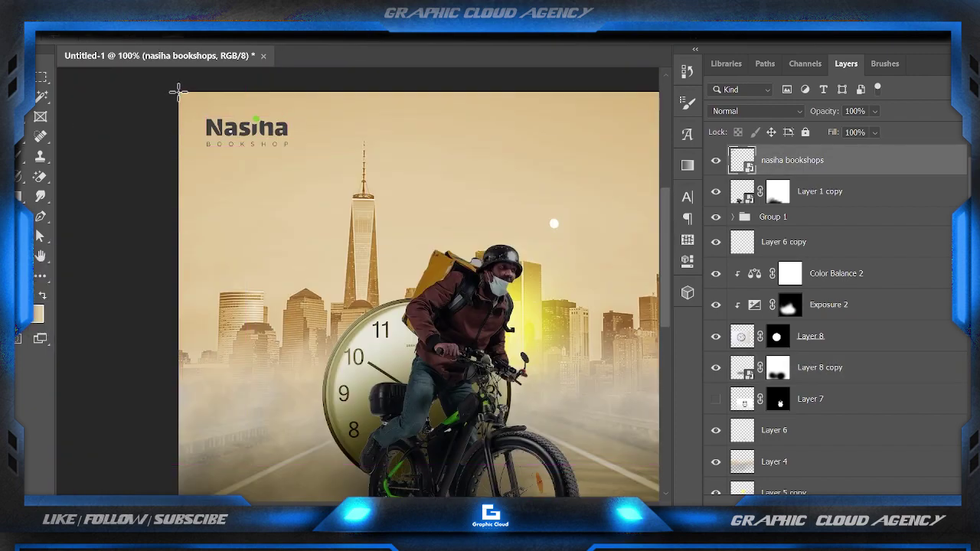
{"action": "left_click_drag", "start_coordinate": [178, 92], "coordinate": [211, 122]}
{"action": "key", "text": "ctrl+r"}
{"action": "mouse_move", "coordinate": [138, 128]}
{"action": "left_mouse_down"}
{"action": "mouse_move", "coordinate": [502, 130]}
{"action": "mouse_move", "coordinate": [627, 114]}
{"action": "left_mouse_up"}
{"action": "key", "text": "Delete"}
{"action": "key", "text": "ctrl+plus"}
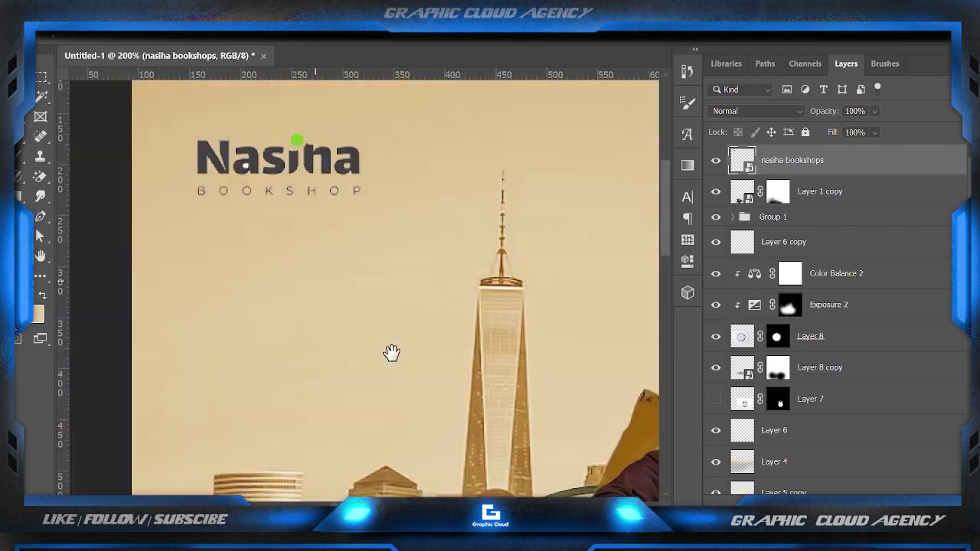
{"action": "double_click", "coordinate": [741, 161]}
{"action": "key", "text": "ctrl+plus"}
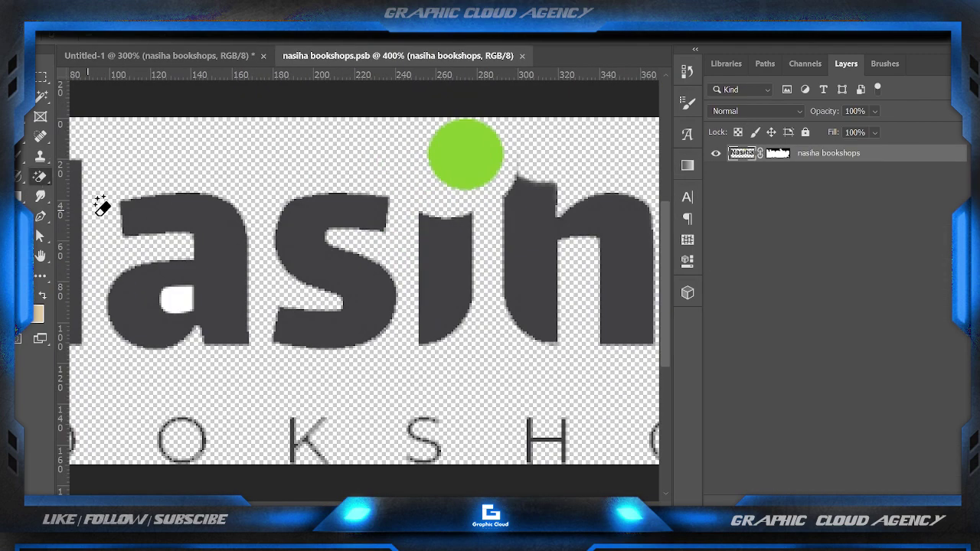
{"action": "key", "text": "ctrl+Tab"}
{"action": "left_click", "coordinate": [325, 55]}
{"action": "key", "text": "ctrl+w"}
{"action": "key", "text": "ctrl+0"}
{"action": "left_click", "coordinate": [849, 314]}
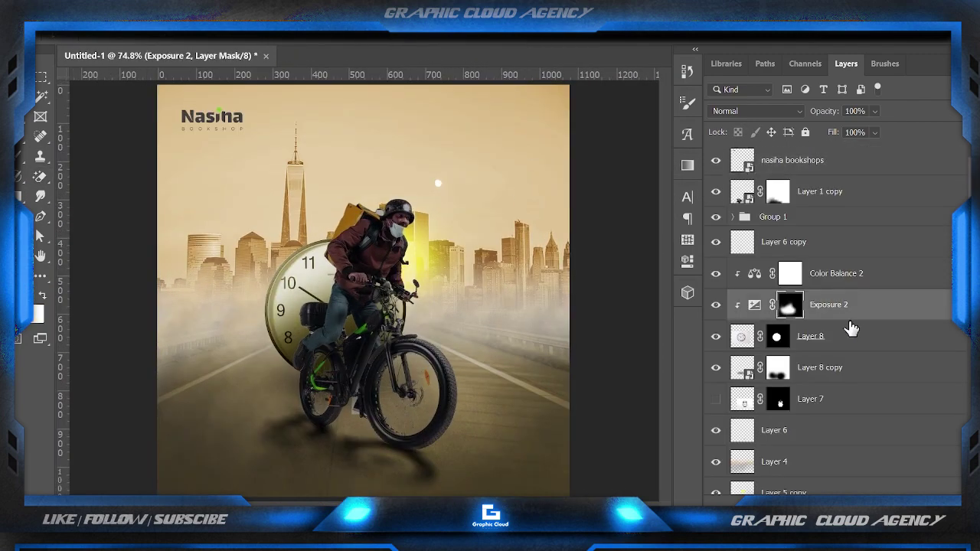
Add a darkening Levels clipped to the clock, invert its mask, and pick a soft round brush
{"action": "left_click", "coordinate": [880, 299]}
{"action": "left_click_drag", "start_coordinate": [645, 349], "coordinate": [618, 350]}
{"action": "key", "text": "ctrl+i"}
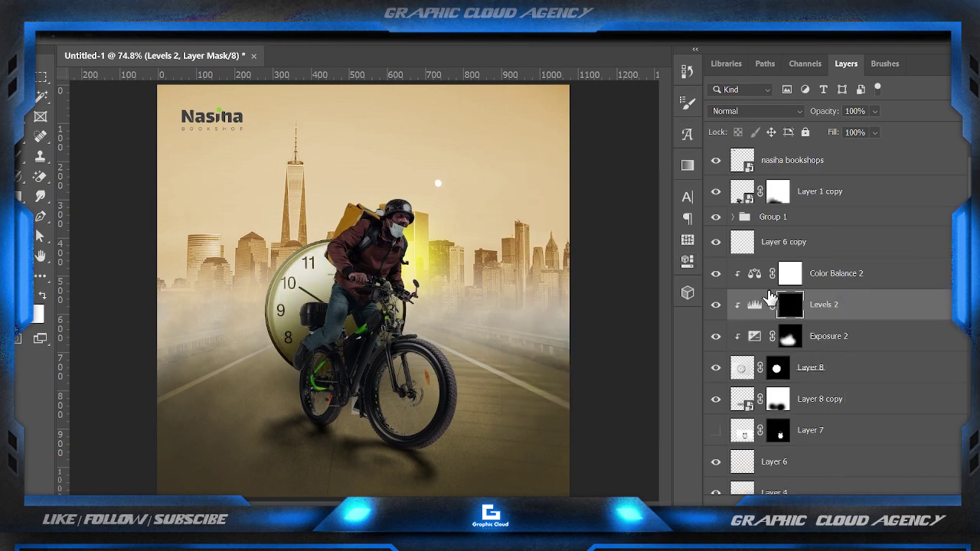
{"action": "left_click", "coordinate": [54, 38]}
{"action": "double_click", "coordinate": [128, 153]}
{"action": "right_click", "coordinate": [340, 195]}
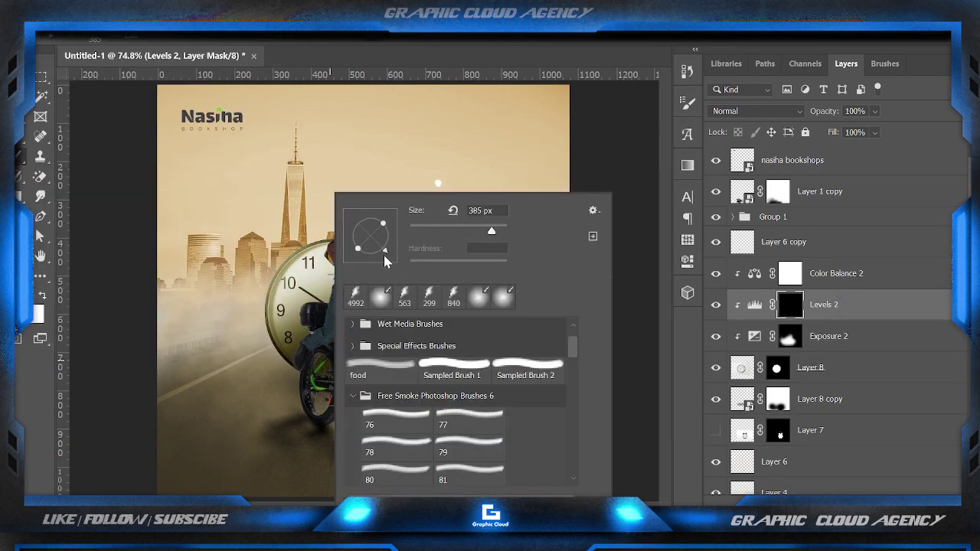
{"action": "key", "text": "Escape"}
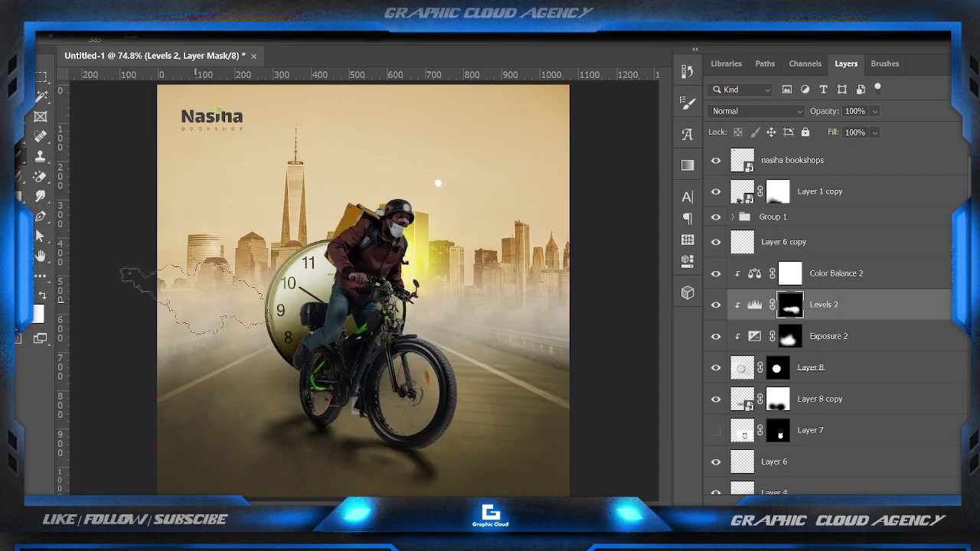
On a new layer, paint a soft black blob beside the clock and squash it thin
{"action": "key", "text": "ctrl+shift+alt+n"}
{"action": "left_click", "coordinate": [426, 314]}
{"action": "key", "text": "ctrl+t"}
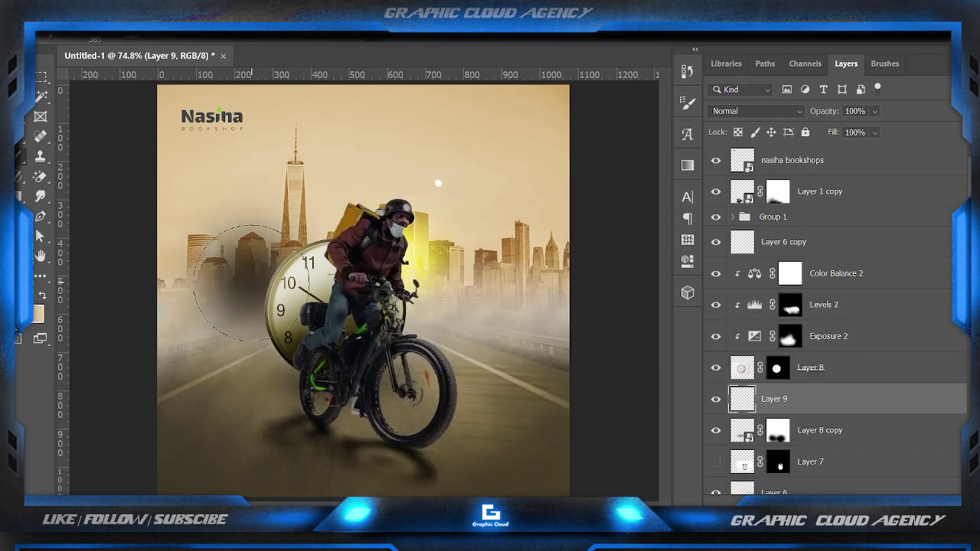
{"action": "left_click_drag", "start_coordinate": [425, 212], "coordinate": [425, 410]}
{"action": "left_click_drag", "start_coordinate": [458, 422], "coordinate": [352, 371]}
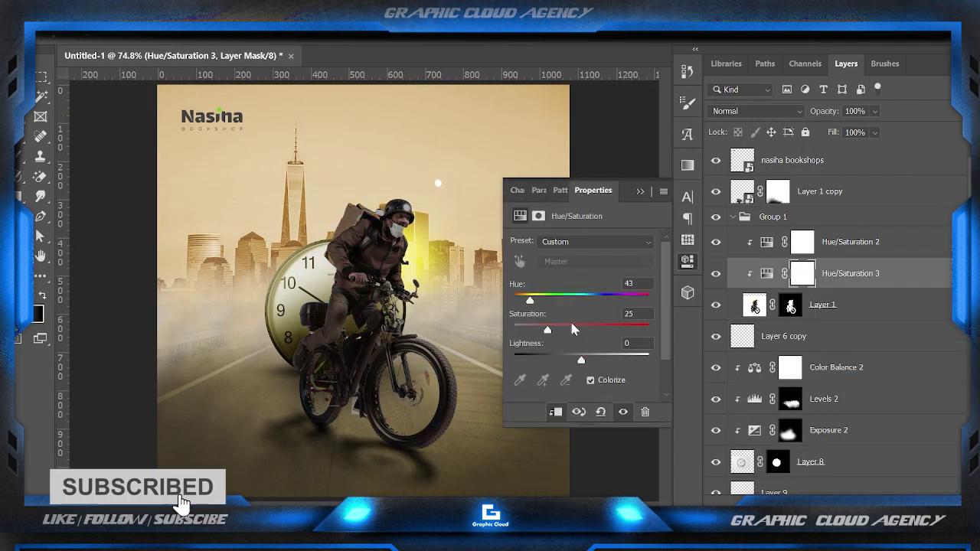
Tweak the rider tint's saturation and hue, then delete Hue/Saturation 3
{"action": "left_click_drag", "start_coordinate": [547, 329], "coordinate": [616, 329]}
{"action": "mouse_move", "coordinate": [530, 300]}
{"action": "left_mouse_down"}
{"action": "mouse_move", "coordinate": [511, 300]}
{"action": "mouse_move", "coordinate": [550, 301]}
{"action": "mouse_move", "coordinate": [533, 304]}
{"action": "left_mouse_up"}
{"action": "left_click", "coordinate": [643, 195]}
{"action": "key", "text": "Delete"}
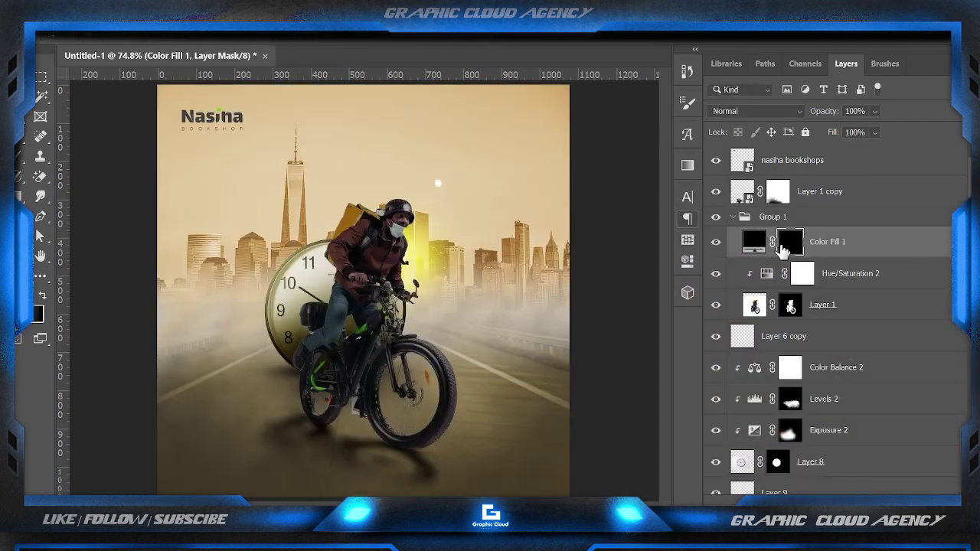
Add a yellow Solid Color fill layer clipped to the cyclist's Layer 1
{"action": "double_click", "coordinate": [766, 242]}
{"action": "left_click", "coordinate": [702, 253]}
{"action": "left_click", "coordinate": [890, 250]}
{"action": "left_click", "coordinate": [791, 244]}
{"action": "key", "text": "ctrl+i"}
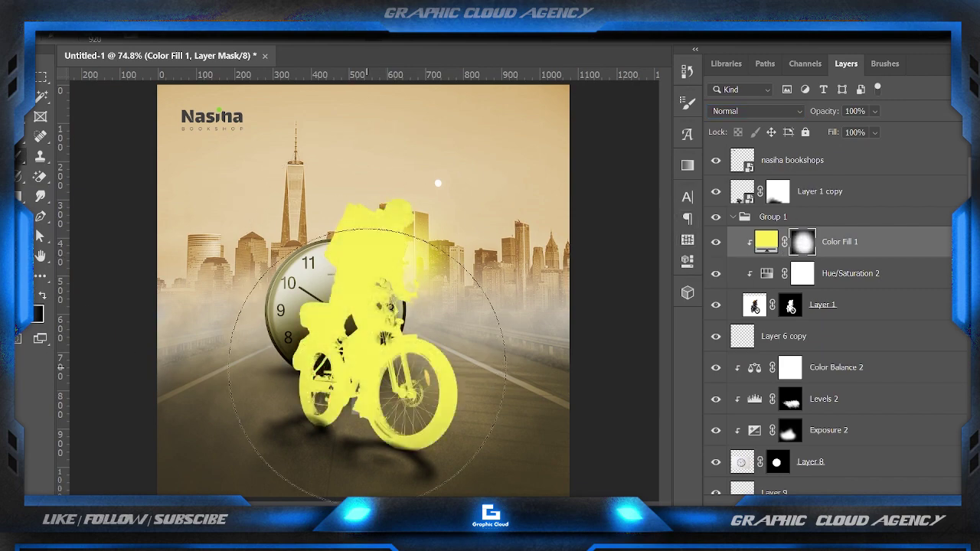
Set the yellow fill to Color Dodge and paint its mask centre black
{"action": "left_click", "coordinate": [756, 111]}
{"action": "left_click", "coordinate": [772, 254]}
{"action": "key", "text": "b"}
{"action": "left_click", "coordinate": [366, 274]}
Paint black on the Color Fill 1 mask around the handlebars
{"action": "scroll", "coordinate": [366, 273], "scroll_direction": "up", "scroll_amount": 4}
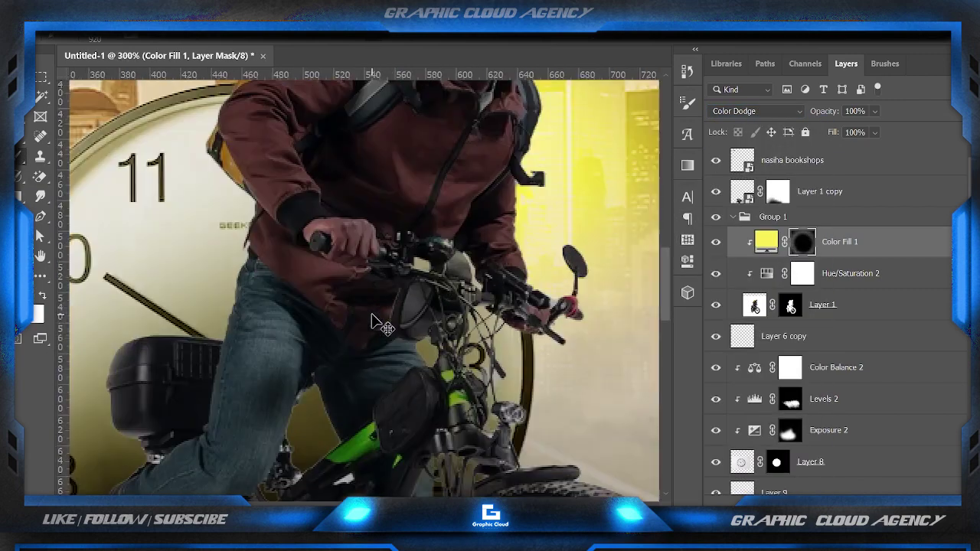
{"action": "scroll", "coordinate": [465, 313], "scroll_direction": "up", "scroll_amount": 2}
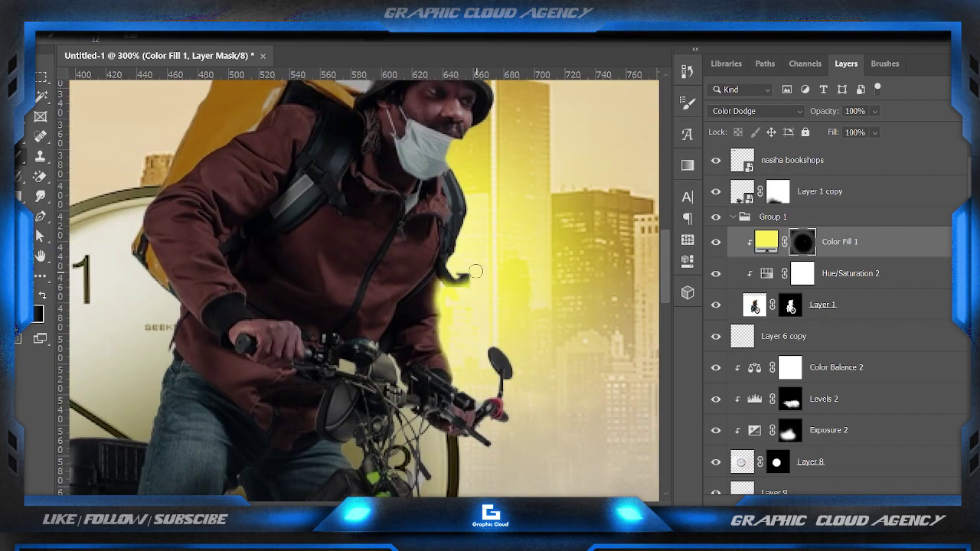
{"action": "scroll", "coordinate": [444, 268], "scroll_direction": "up", "scroll_amount": 2}
{"action": "scroll", "coordinate": [429, 237], "scroll_direction": "up", "scroll_amount": 2}
{"action": "scroll", "coordinate": [418, 220], "scroll_direction": "right", "scroll_amount": 2}
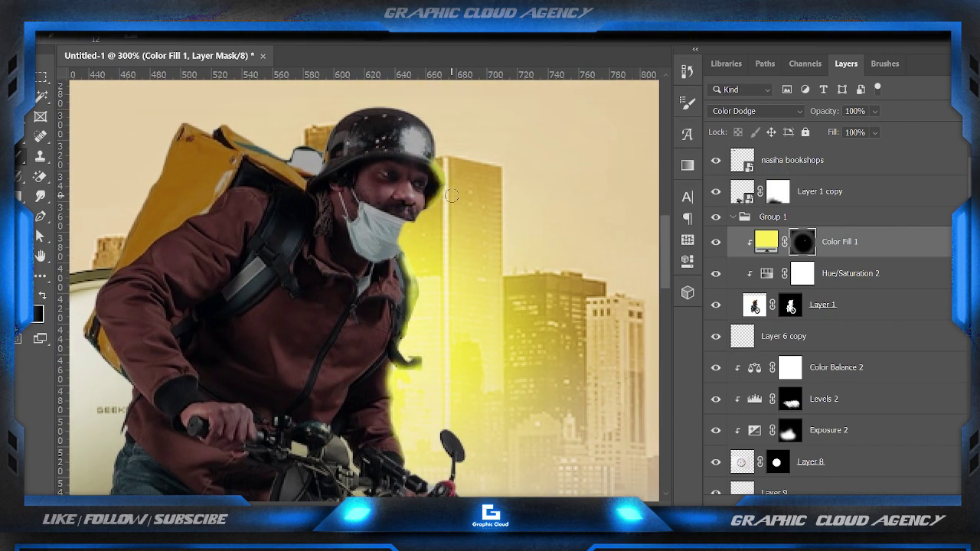
{"action": "scroll", "coordinate": [425, 191], "scroll_direction": "down", "scroll_amount": 1}
{"action": "scroll", "coordinate": [426, 159], "scroll_direction": "down", "scroll_amount": 2}
{"action": "scroll", "coordinate": [427, 163], "scroll_direction": "down", "scroll_amount": 2}
{"action": "scroll", "coordinate": [423, 163], "scroll_direction": "up", "scroll_amount": 2}
{"action": "left_click", "coordinate": [790, 305]}
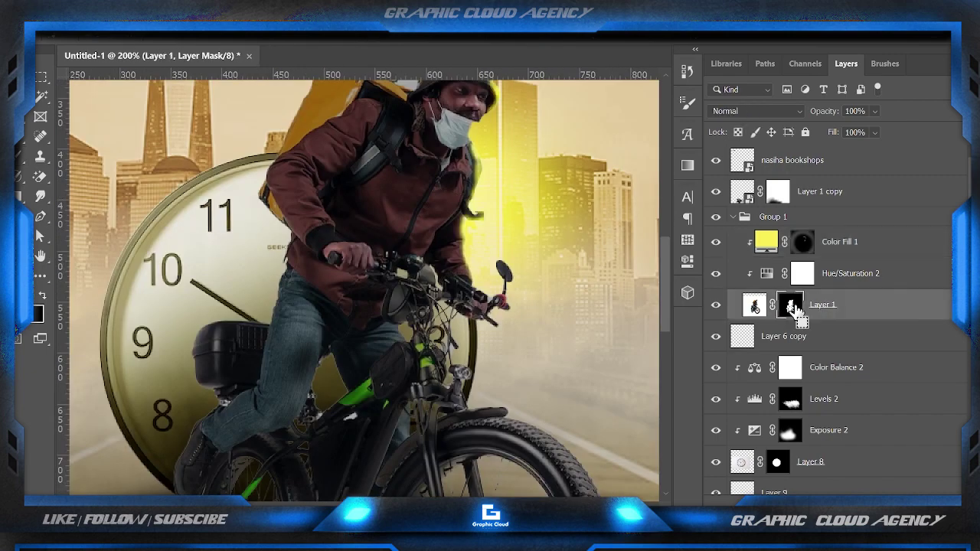
{"action": "scroll", "coordinate": [447, 166], "scroll_direction": "up", "scroll_amount": 2}
{"action": "left_click", "coordinate": [802, 242]}
{"action": "scroll", "coordinate": [413, 215], "scroll_direction": "down", "scroll_amount": 1}
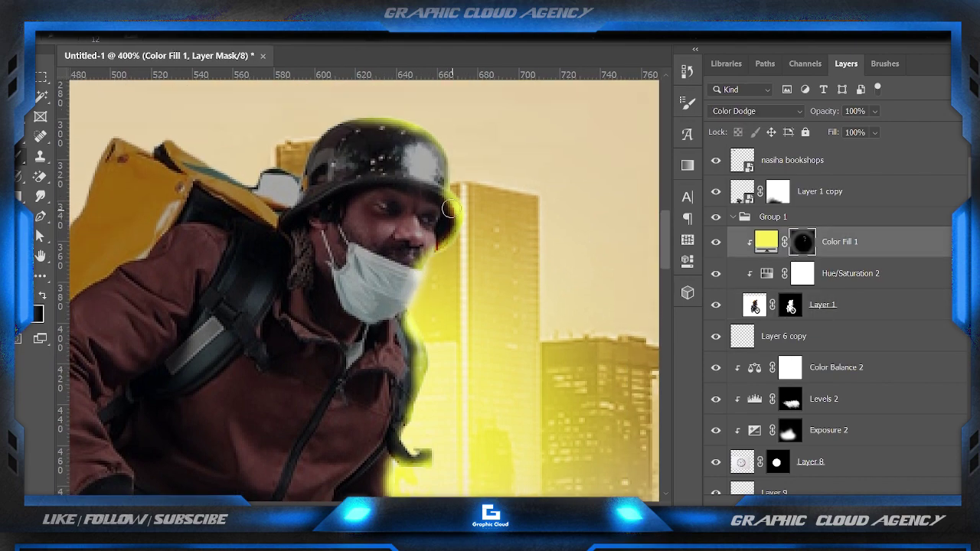
{"action": "scroll", "coordinate": [391, 168], "scroll_direction": "down", "scroll_amount": 1}
{"action": "scroll", "coordinate": [375, 199], "scroll_direction": "down", "scroll_amount": 1}
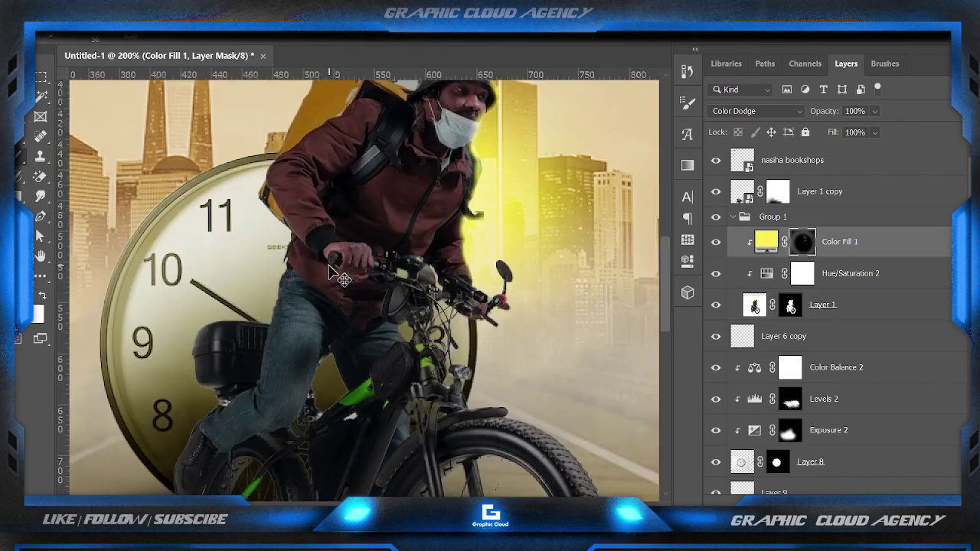
{"action": "scroll", "coordinate": [428, 290], "scroll_direction": "up", "scroll_amount": 5}
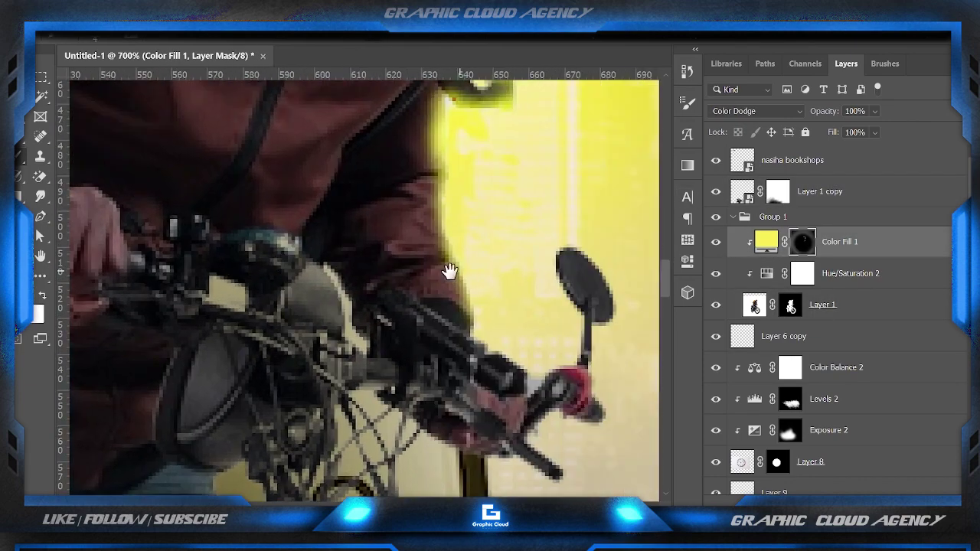
{"action": "left_click_drag", "start_coordinate": [449, 272], "coordinate": [435, 273]}
{"action": "key", "text": "x"}
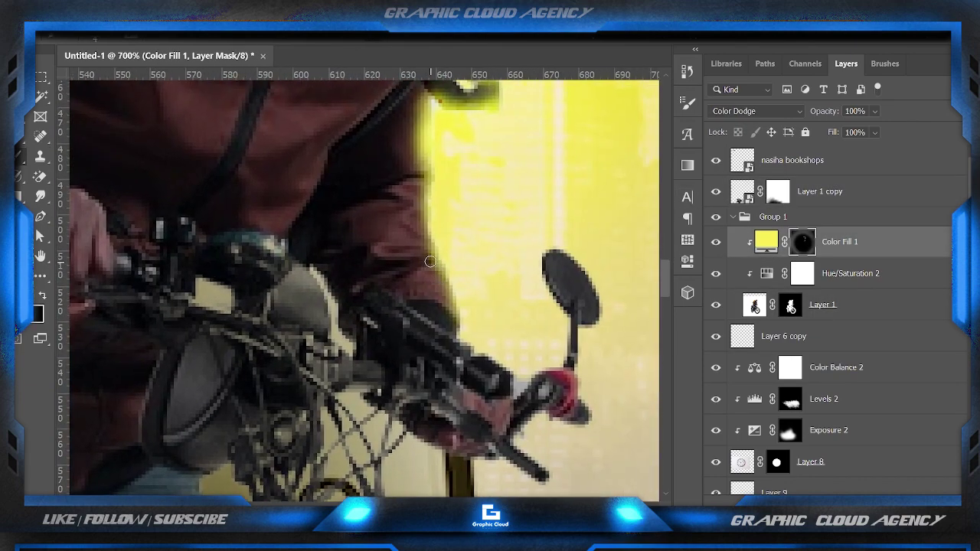
{"action": "scroll", "coordinate": [385, 260], "scroll_direction": "down", "scroll_amount": 1}
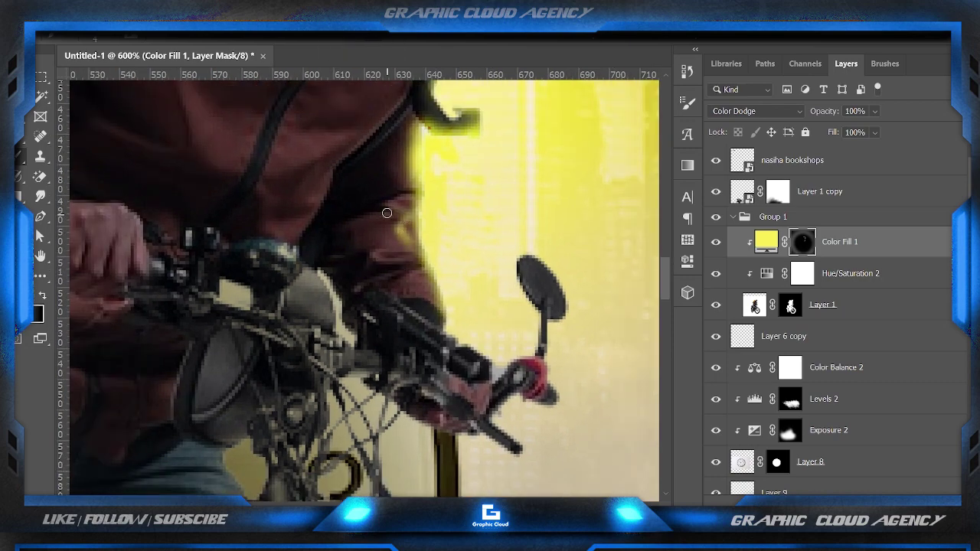
Duplicate Color Fill 1 below Layer 6 copy as Color Fill 1 copy
{"action": "key", "text": "ctrl+0"}
{"action": "scroll", "coordinate": [416, 208], "scroll_direction": "up", "scroll_amount": 5}
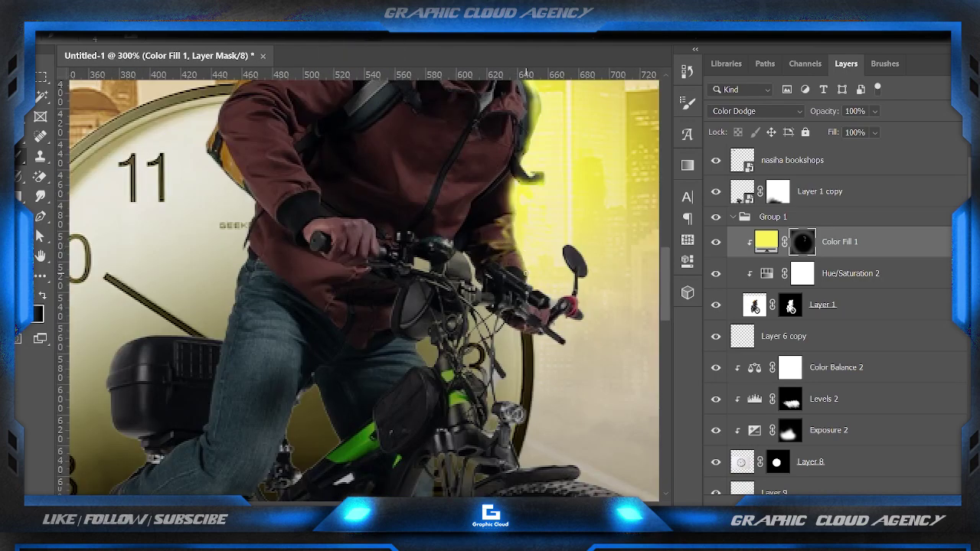
{"action": "key", "text": "ctrl+0"}
{"action": "scroll", "coordinate": [536, 280], "scroll_direction": "up", "scroll_amount": 5}
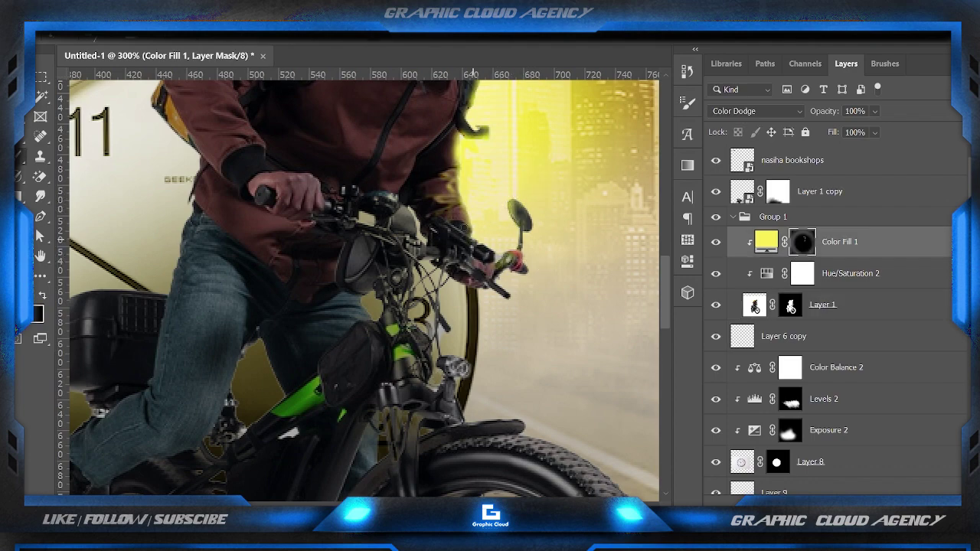
{"action": "scroll", "coordinate": [468, 223], "scroll_direction": "down", "scroll_amount": 3}
{"action": "scroll", "coordinate": [471, 229], "scroll_direction": "down", "scroll_amount": 3}
{"action": "scroll", "coordinate": [474, 237], "scroll_direction": "down", "scroll_amount": 1}
{"action": "key", "text": "ctrl+0"}
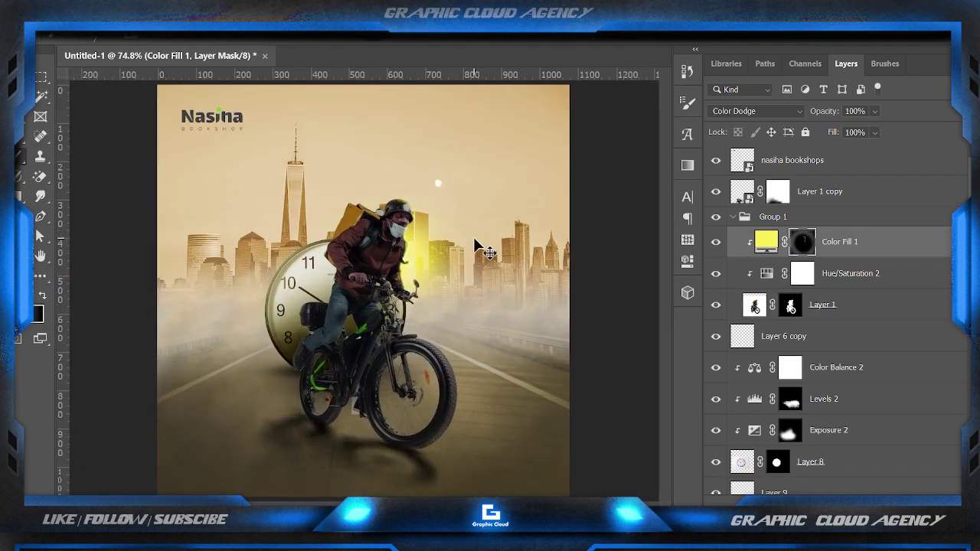
{"action": "left_click_drag", "start_coordinate": [803, 242], "coordinate": [796, 355], "text": "alt"}
{"action": "key", "text": "ctrl+plus"}
{"action": "key", "text": "ctrl+plus"}
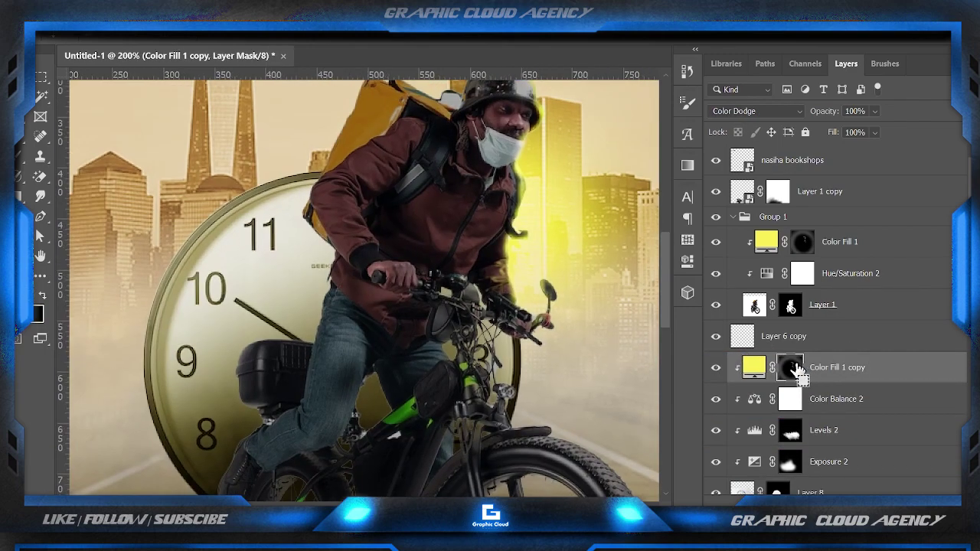
Sample a beige tone from the clock face on Layer 8
{"action": "left_click", "coordinate": [810, 493]}
{"action": "right_click", "coordinate": [203, 234]}
{"action": "key", "text": "Escape"}
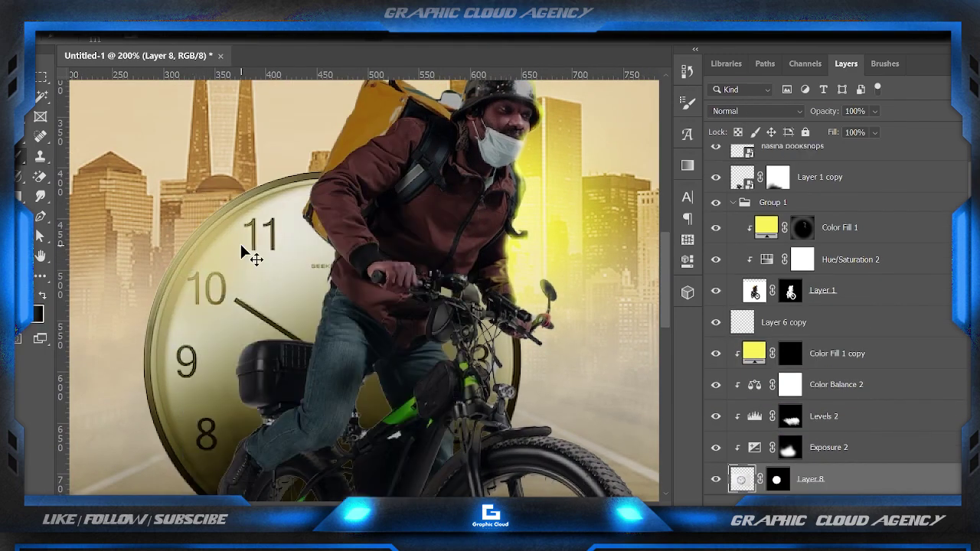
{"action": "left_click", "coordinate": [222, 264], "text": "alt"}
Fill Color Fill 1 copy's mask with black and reselect the cyclist layer
{"action": "left_click", "coordinate": [796, 357]}
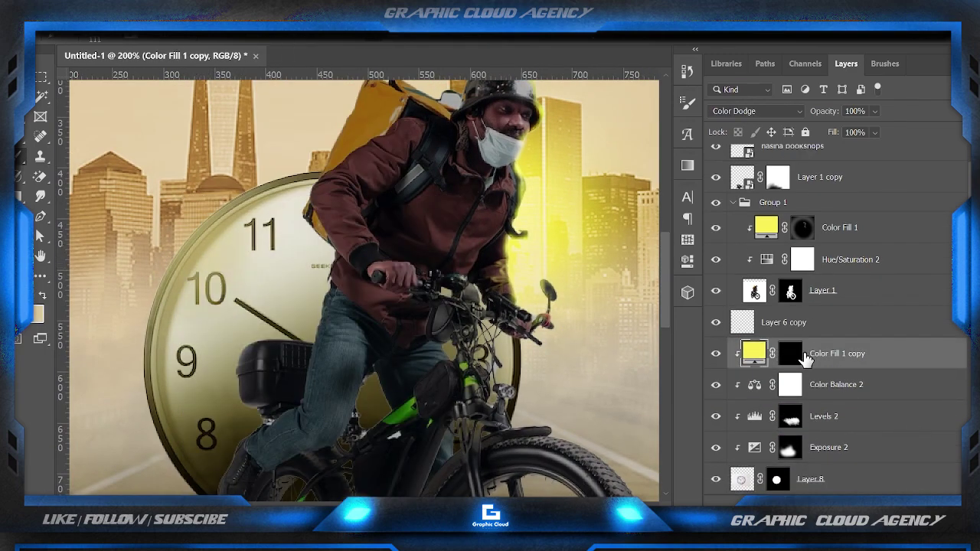
{"action": "key", "text": "ctrl+minus"}
{"action": "key", "text": "ctrl+minus"}
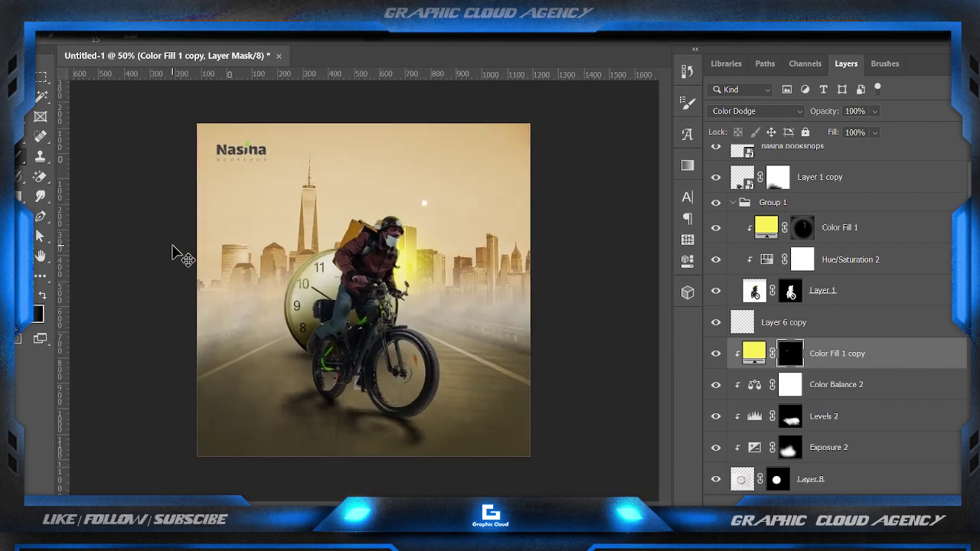
{"action": "key", "text": "ctrl+plus"}
{"action": "key", "text": "ctrl+0"}
{"action": "left_click", "coordinate": [394, 226], "text": "ctrl"}
Add a brightening Levels 3 clipped to Layer 1, masked to paint only the rider's body
{"action": "left_click", "coordinate": [880, 501]}
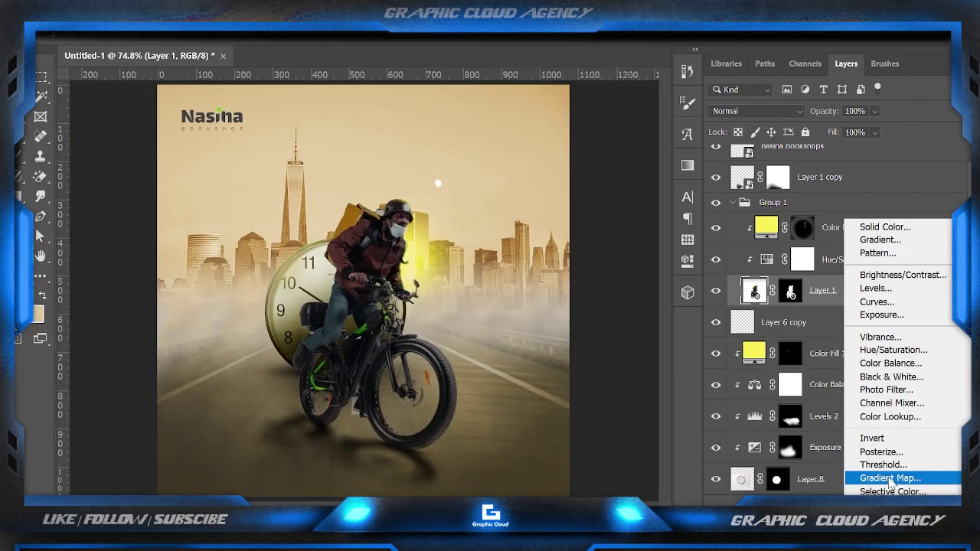
{"action": "left_click", "coordinate": [883, 286]}
{"action": "left_click_drag", "start_coordinate": [593, 358], "coordinate": [617, 358]}
{"action": "left_click", "coordinate": [686, 260]}
{"action": "key", "text": "ctrl+i"}
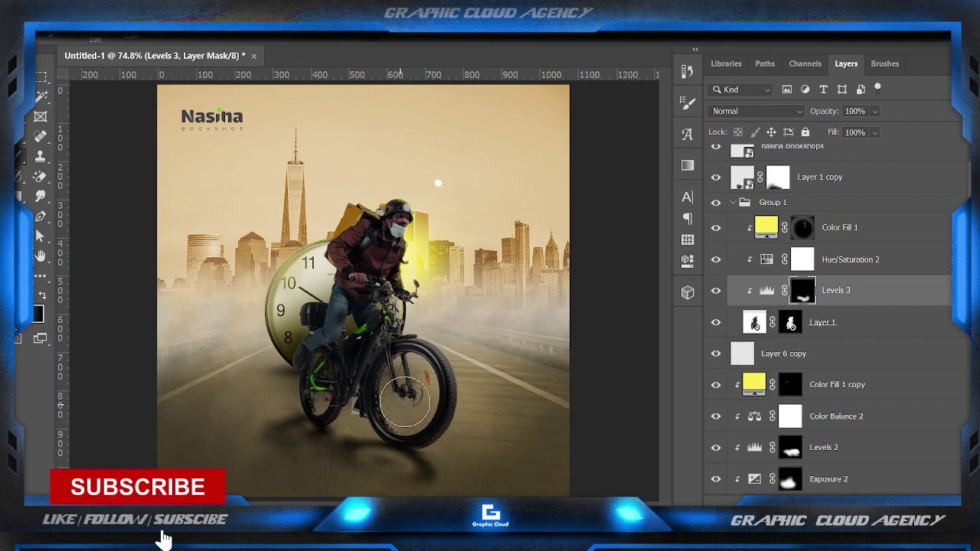
{"action": "left_click_drag", "start_coordinate": [356, 272], "coordinate": [298, 378]}
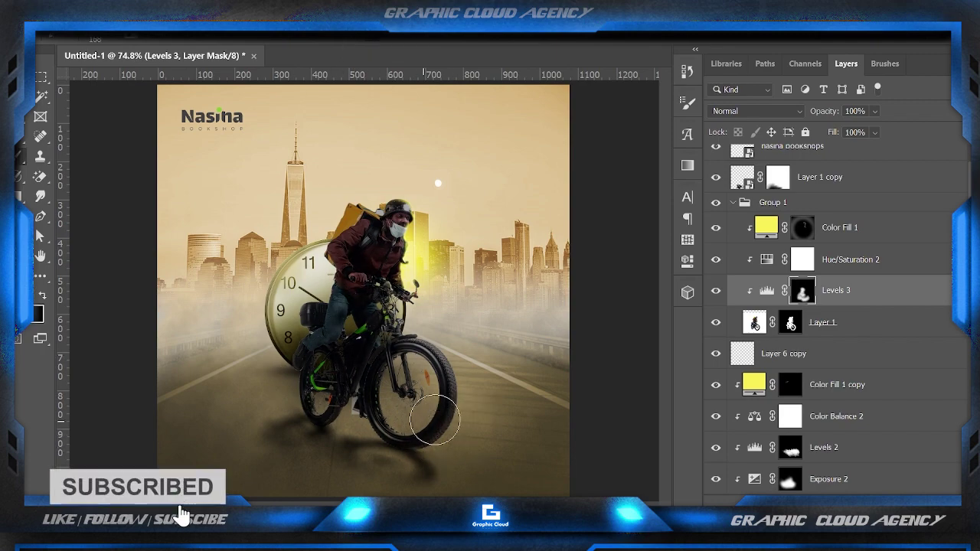
{"action": "key", "text": "ctrl+minus"}
{"action": "key", "text": "ctrl+minus"}
{"action": "key", "text": "ctrl+plus"}
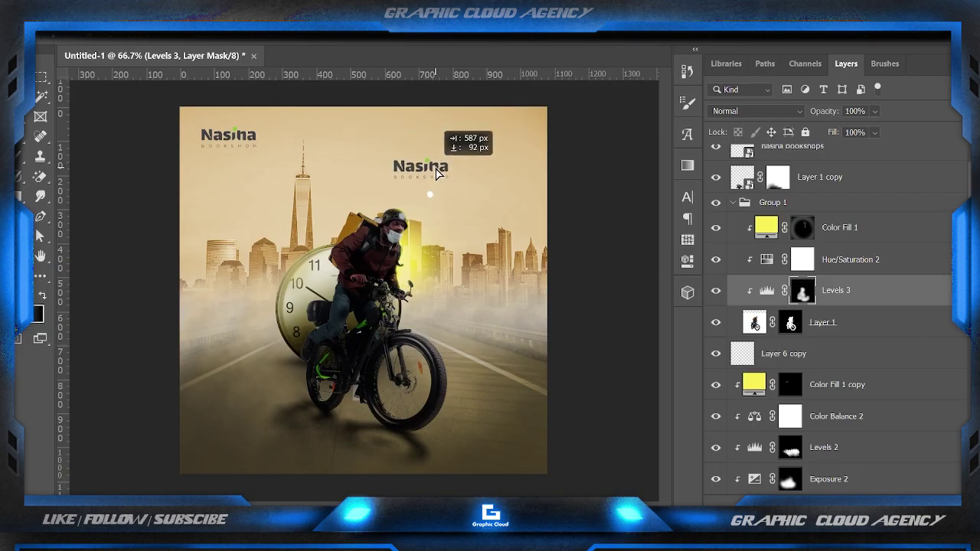
Duplicate the Nasiha logo, give it a white Color Overlay, and shrink it onto the bag
{"action": "left_click_drag", "start_coordinate": [436, 173], "coordinate": [436, 173]}
{"action": "double_click", "coordinate": [880, 145]}
{"action": "left_click", "coordinate": [349, 376]}
{"action": "left_click", "coordinate": [918, 158]}
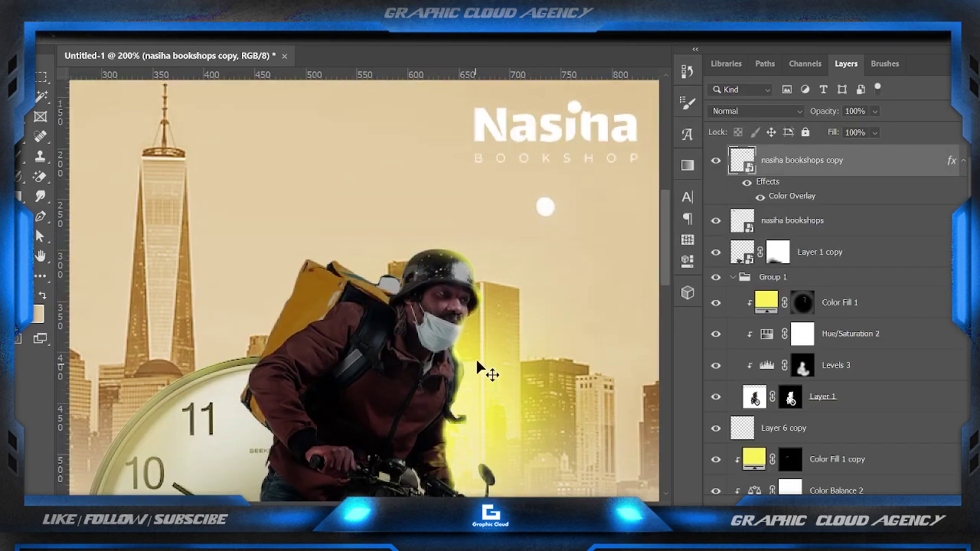
{"action": "key", "text": "ctrl+t"}
{"action": "left_click_drag", "start_coordinate": [476, 368], "coordinate": [287, 326]}
Split the Blend If Underlying slider so the logo blends into the bag's folds
{"action": "double_click", "coordinate": [880, 161]}
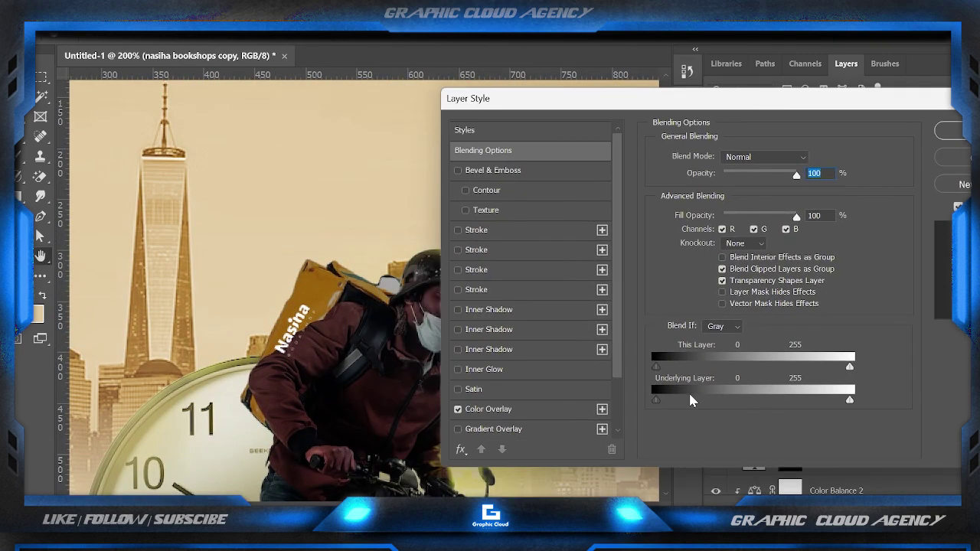
{"action": "left_click_drag", "start_coordinate": [718, 399], "coordinate": [772, 399]}
{"action": "left_click", "coordinate": [951, 132]}
{"action": "key", "text": "ctrl+0"}
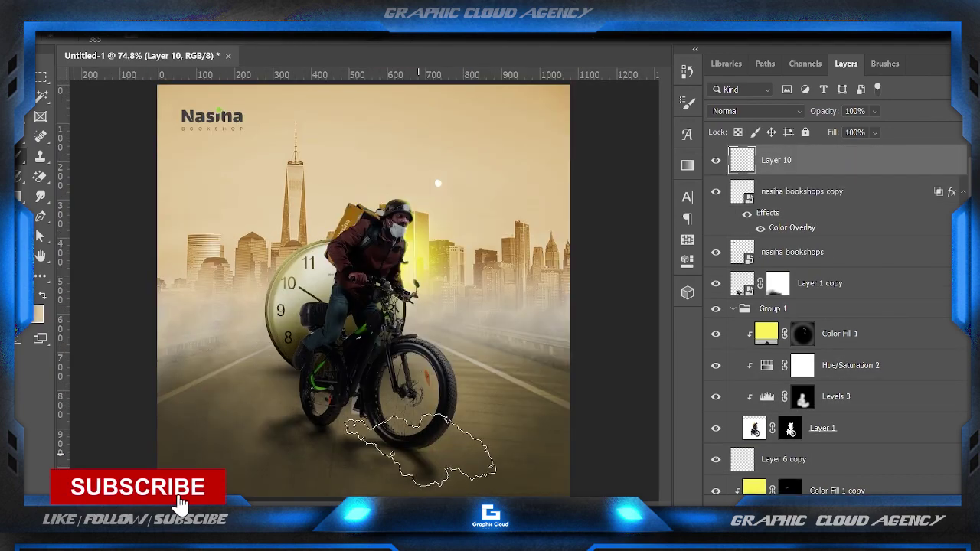
Reshape the shadow beneath the front wheel and merge it into the layer below
{"action": "key", "text": "ctrl+t"}
{"action": "left_click_drag", "start_coordinate": [517, 461], "coordinate": [452, 459]}
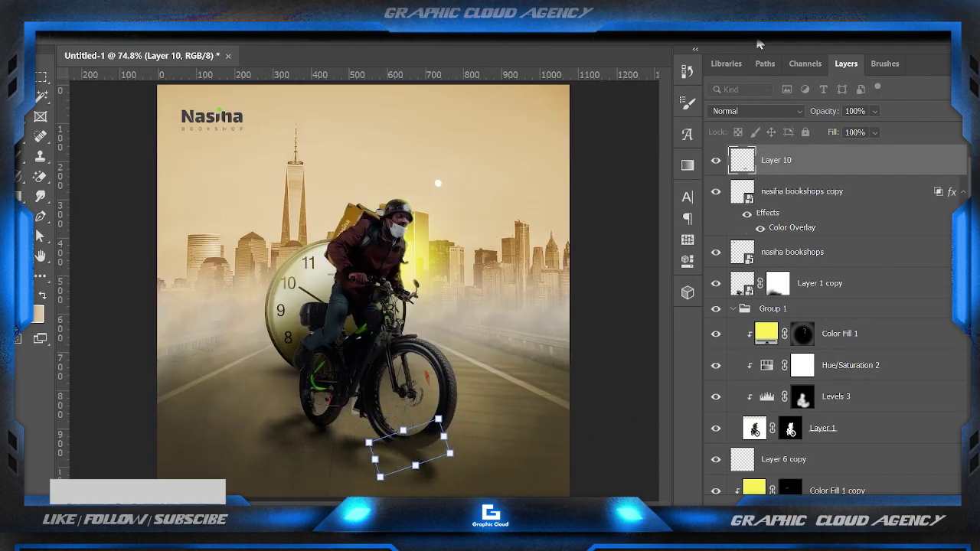
{"action": "key", "text": "Return"}
{"action": "key", "text": "ctrl+e"}
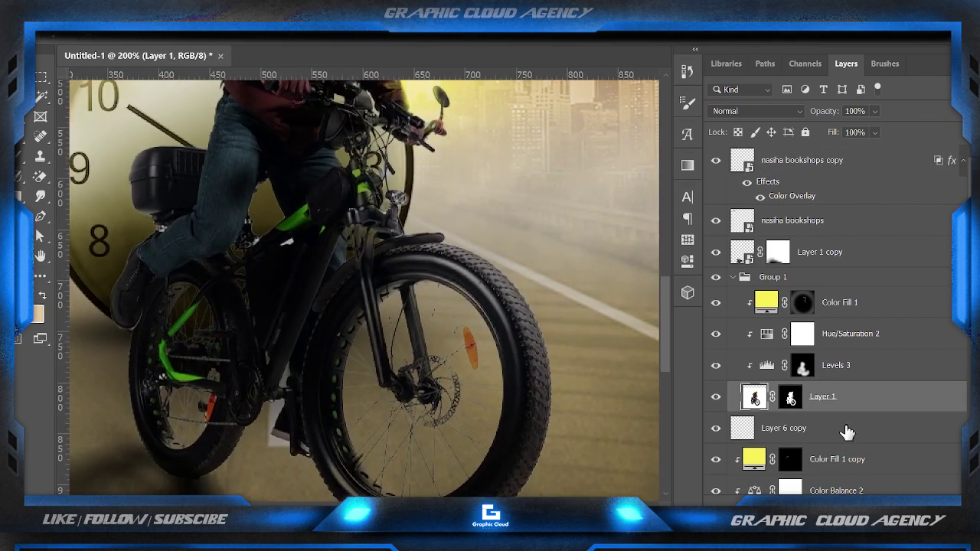
Add an orange ff8600 Solid Color fill layer above the cyclist
{"action": "left_click", "coordinate": [789, 499]}
{"action": "left_click", "coordinate": [820, 225]}
{"action": "left_click", "coordinate": [917, 242]}
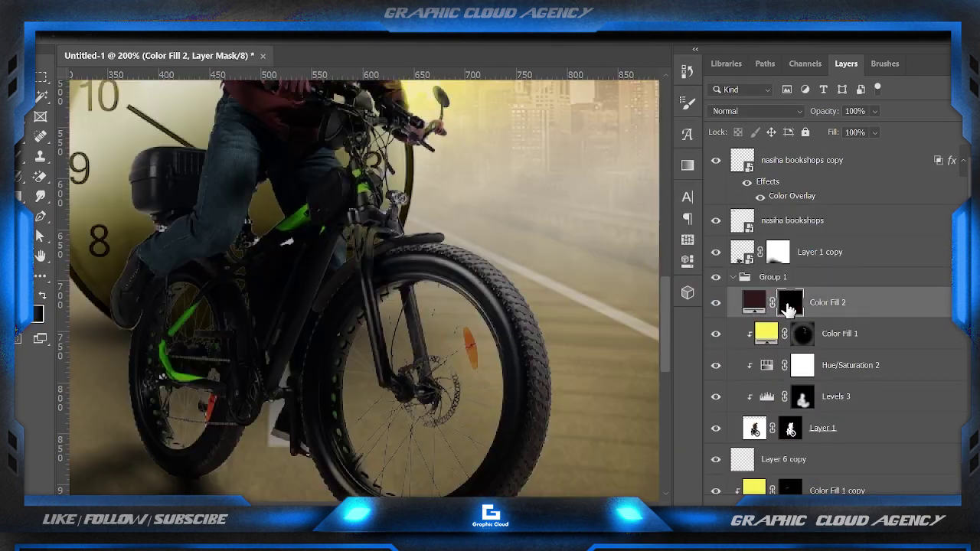
{"action": "double_click", "coordinate": [845, 314]}
{"action": "left_click", "coordinate": [920, 241]}
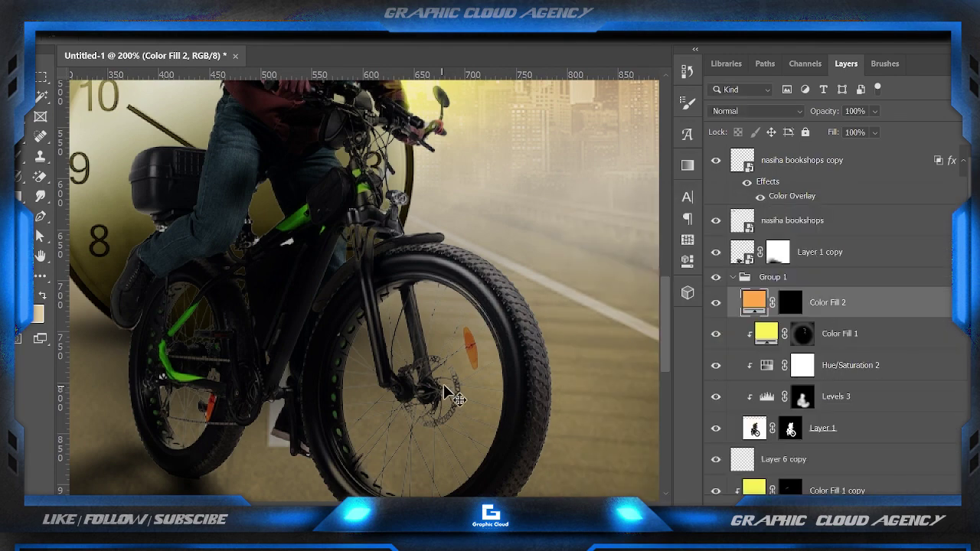
Paint the orange fill onto the reflector and set it to Linear Dodge (Add)
{"action": "right_click", "coordinate": [485, 193]}
{"action": "right_click", "coordinate": [470, 342], "text": "alt"}
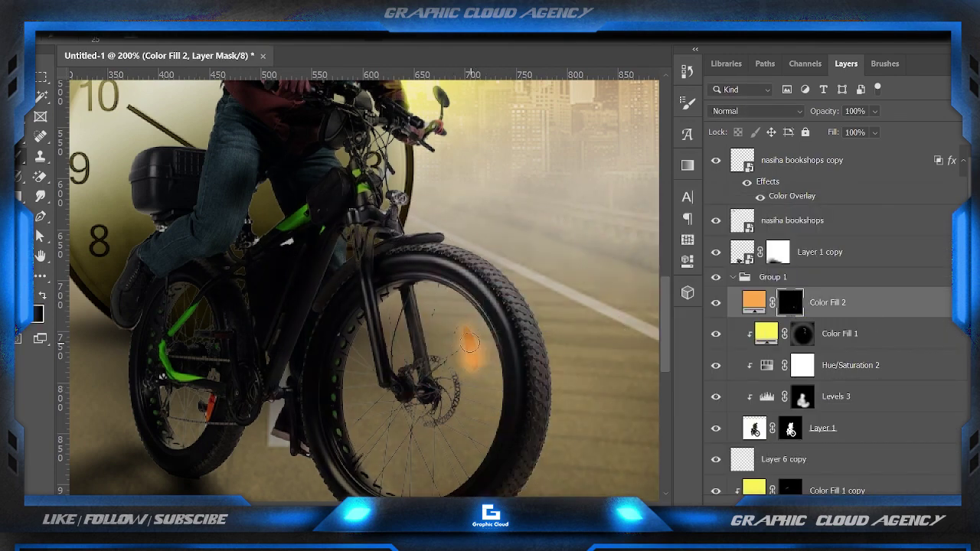
{"action": "left_click", "coordinate": [755, 111]}
{"action": "left_click", "coordinate": [762, 266]}
{"action": "scroll", "coordinate": [429, 386], "scroll_direction": "up", "scroll_amount": 2}
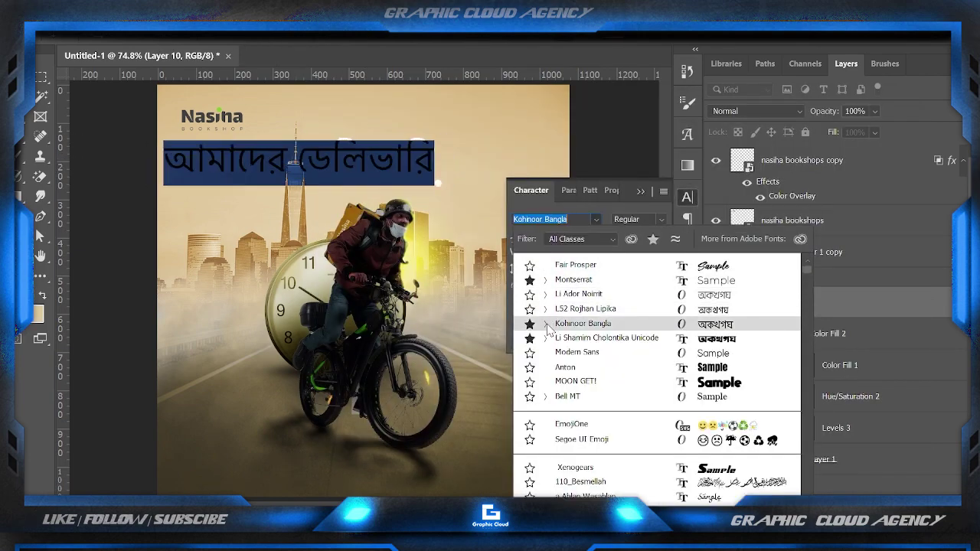
Set the headline to Kohinoor Bangla Semibold and place a large 'সময়' below 'আমাদের ডেলিভারি'
{"action": "left_click", "coordinate": [583, 322]}
{"action": "left_click_drag", "start_coordinate": [253, 155], "coordinate": [388, 155]}
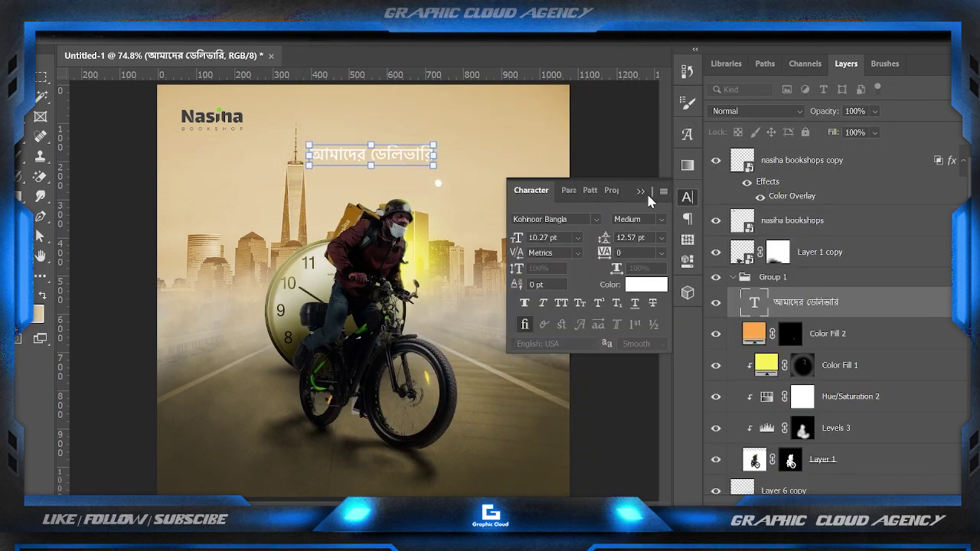
{"action": "left_click", "coordinate": [596, 219]}
{"action": "left_click", "coordinate": [572, 350]}
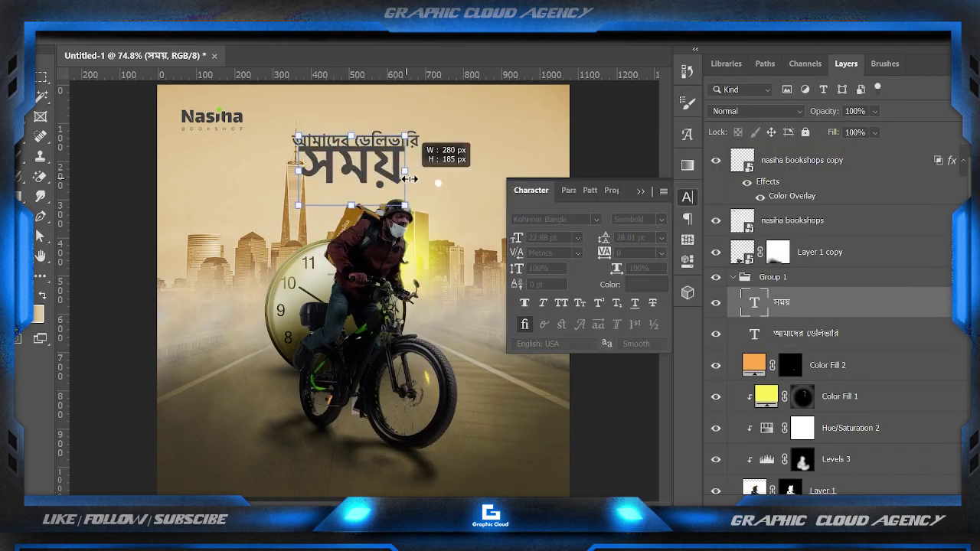
{"action": "left_click_drag", "start_coordinate": [409, 182], "coordinate": [377, 178]}
{"action": "left_click", "coordinate": [400, 141]}
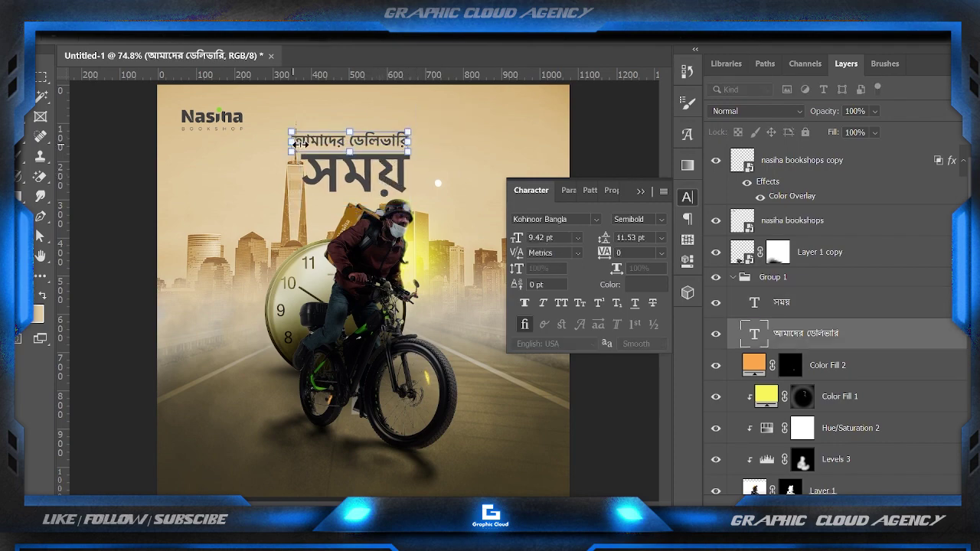
Paste 'বেশি হাওয়াই আন্তরিকভাবে দুঃখিত।' from Notepad as a new text layer
{"action": "left_click", "coordinate": [356, 172]}
{"action": "key", "text": "alt+Tab"}
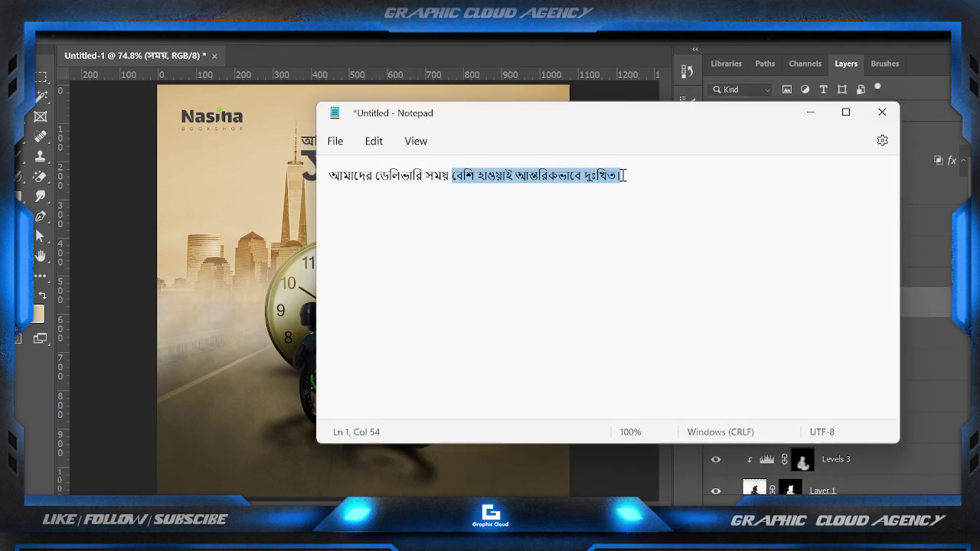
{"action": "key", "text": "alt+Tab"}
{"action": "left_click", "coordinate": [307, 222]}
{"action": "key", "text": "ctrl+v"}
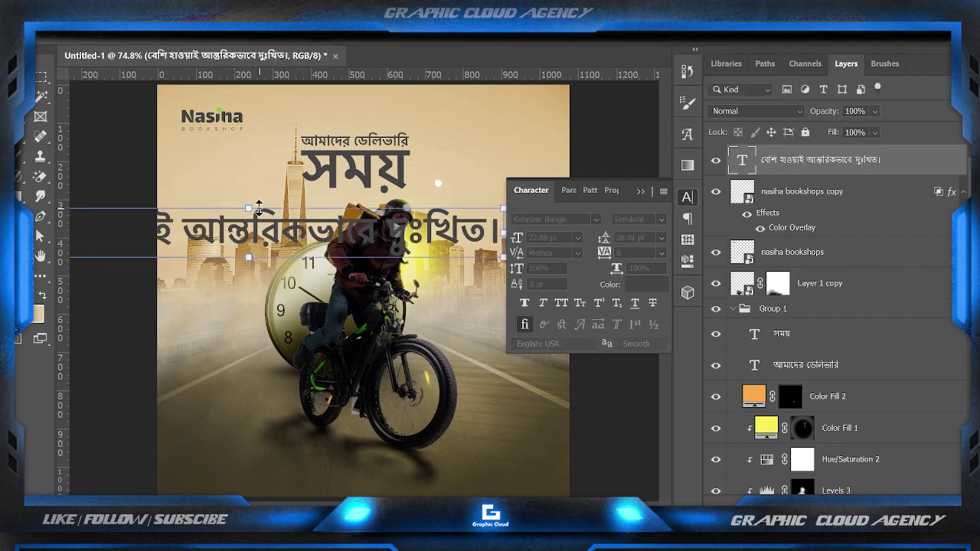
Shrink the sentence under সময় and move its layer below Layer 1, behind the cyclist
{"action": "left_click_drag", "start_coordinate": [230, 222], "coordinate": [400, 201]}
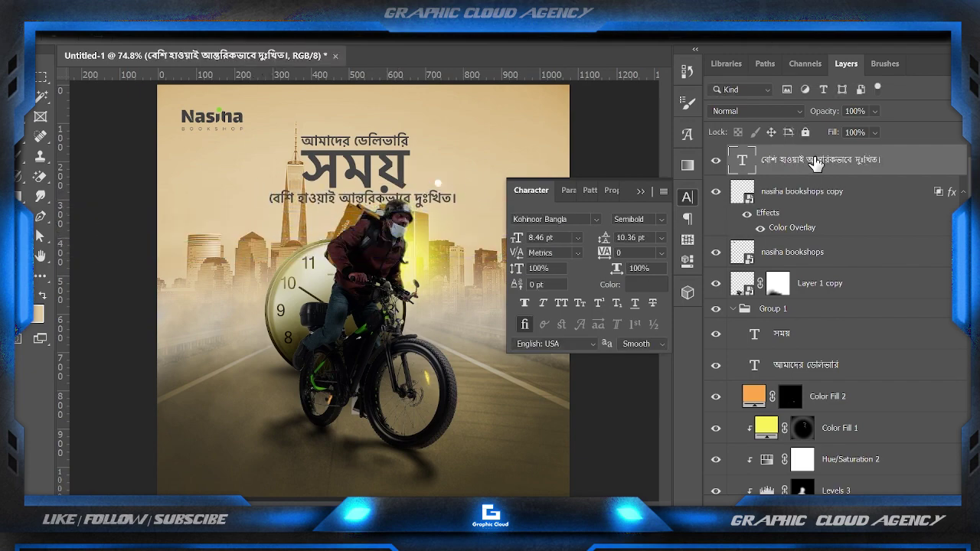
{"action": "left_click_drag", "start_coordinate": [815, 163], "coordinate": [815, 463]}
{"action": "left_click_drag", "start_coordinate": [241, 121], "coordinate": [375, 107]}
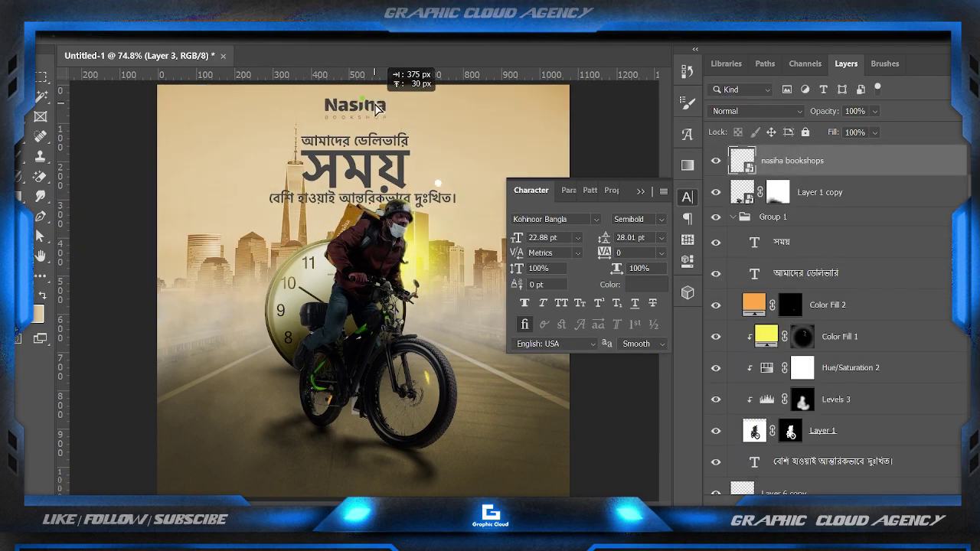
{"action": "key", "text": "ctrl+minus"}
{"action": "key", "text": "ctrl+minus"}
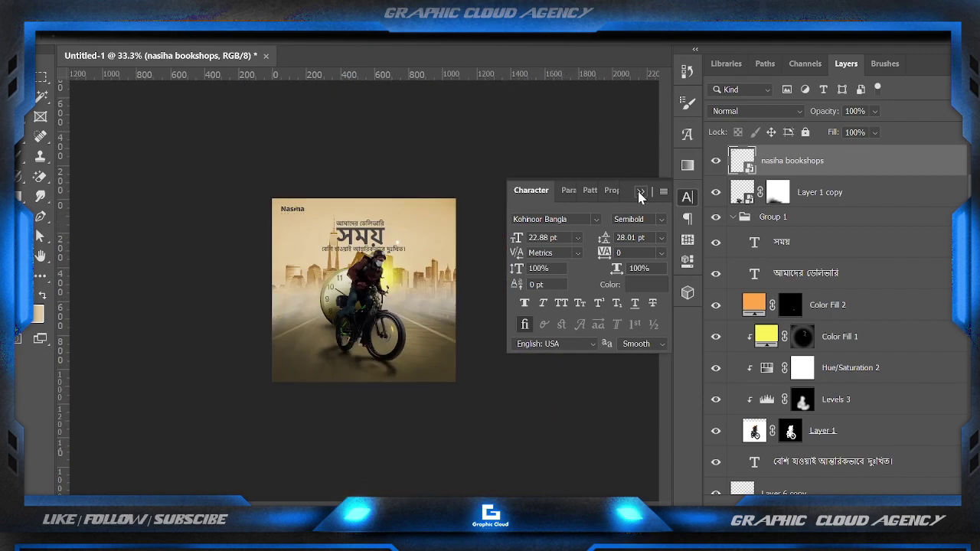
{"action": "key", "text": "ctrl+1"}
Split দুঃখিত into its own text layer, placed just above Layer 6 in the stack
{"action": "left_click", "coordinate": [337, 236]}
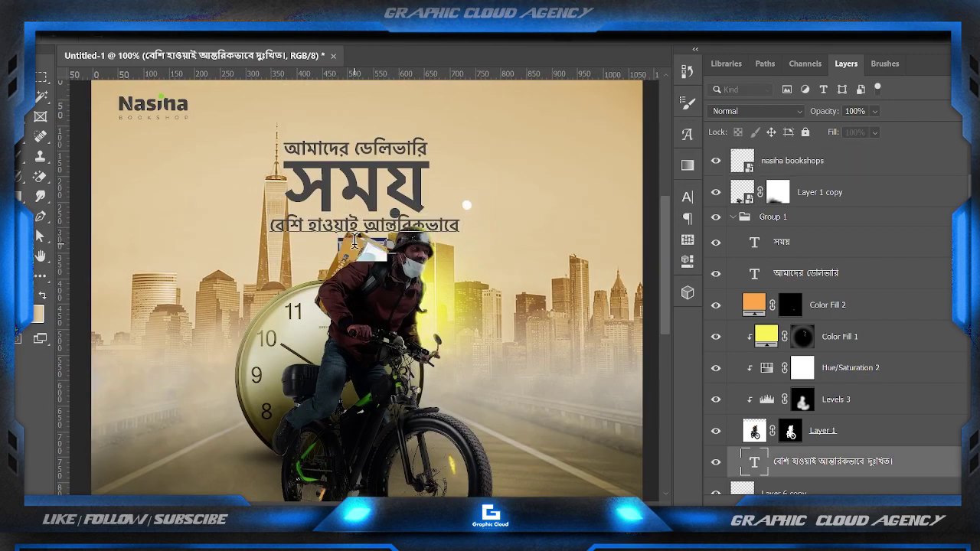
{"action": "key", "text": "BackSpace"}
{"action": "left_click_drag", "start_coordinate": [140, 197], "coordinate": [356, 148]}
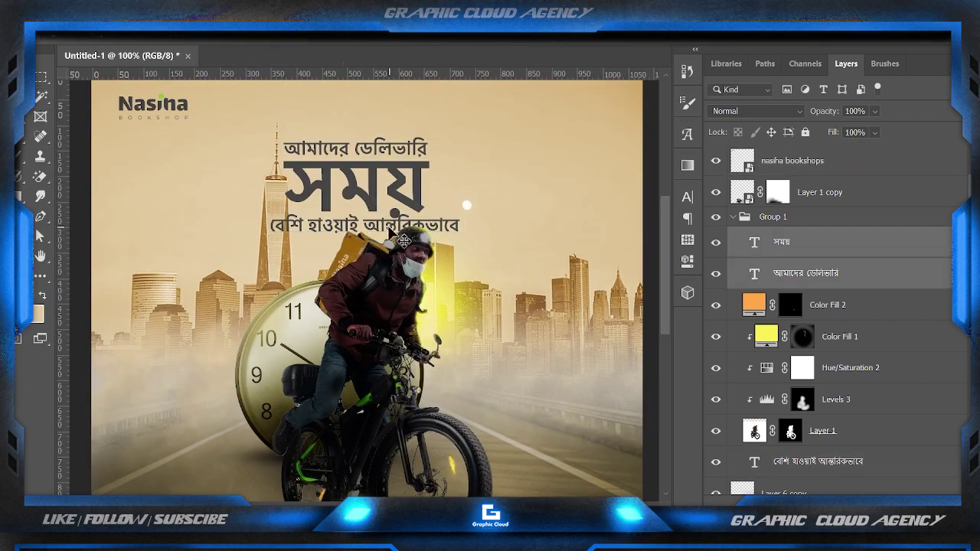
{"action": "key", "text": "ctrl+z"}
{"action": "key", "text": "ctrl+z"}
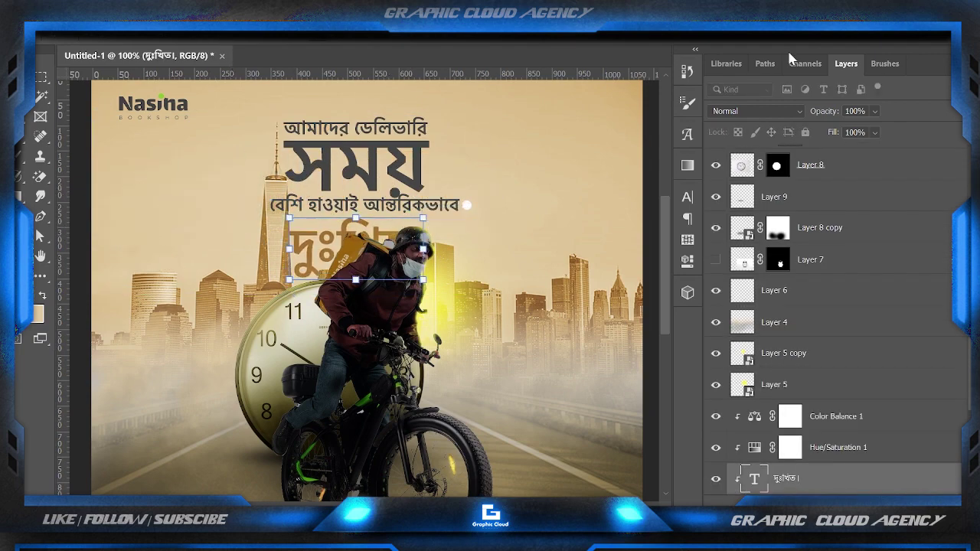
{"action": "left_click", "coordinate": [918, 253]}
{"action": "left_click_drag", "start_coordinate": [781, 478], "coordinate": [746, 298]}
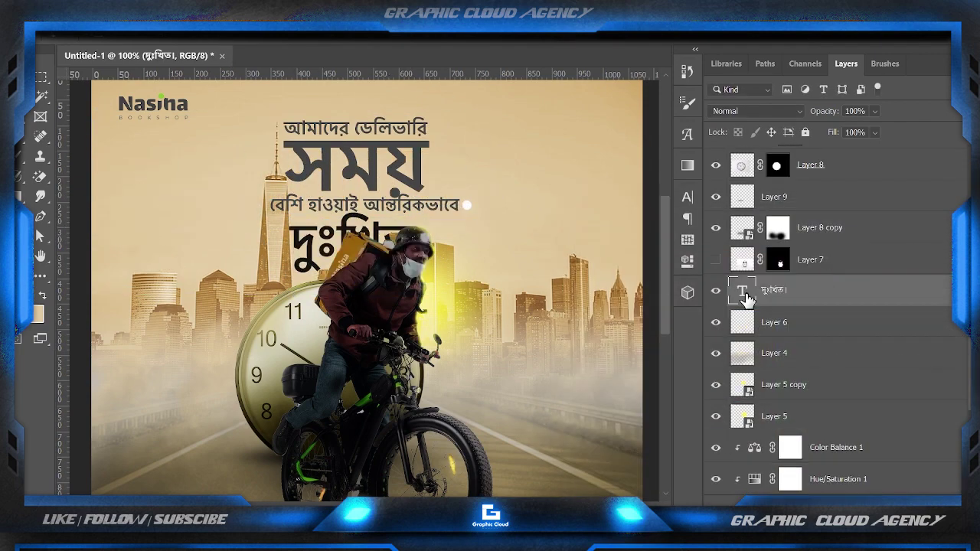
{"action": "double_click", "coordinate": [746, 298]}
{"action": "key", "text": "Return"}
Enlarge দুঃখিত as the large last line and nudge the headline slightly upward
{"action": "scroll", "coordinate": [375, 219], "scroll_direction": "down", "scroll_amount": 3}
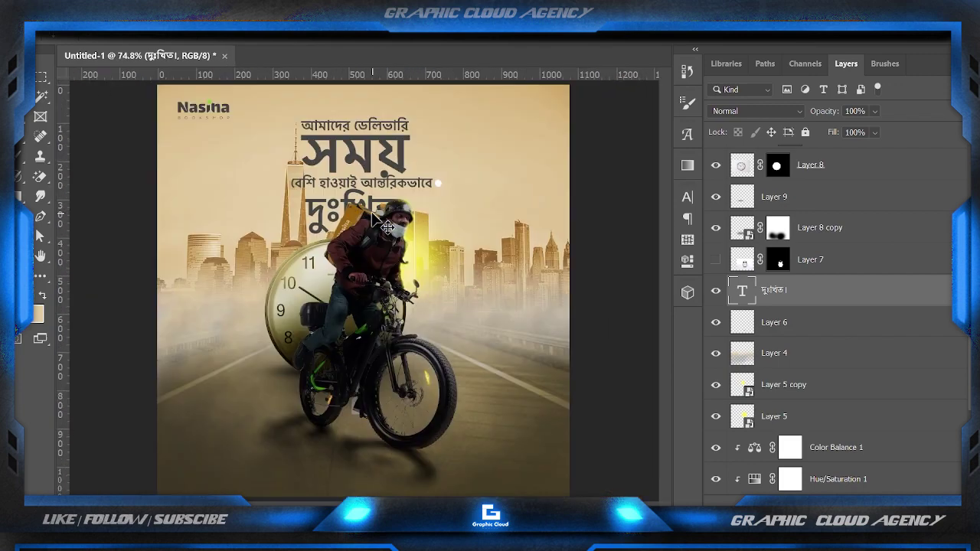
{"action": "scroll", "coordinate": [376, 219], "scroll_direction": "up", "scroll_amount": 3}
{"action": "left_click", "coordinate": [687, 196]}
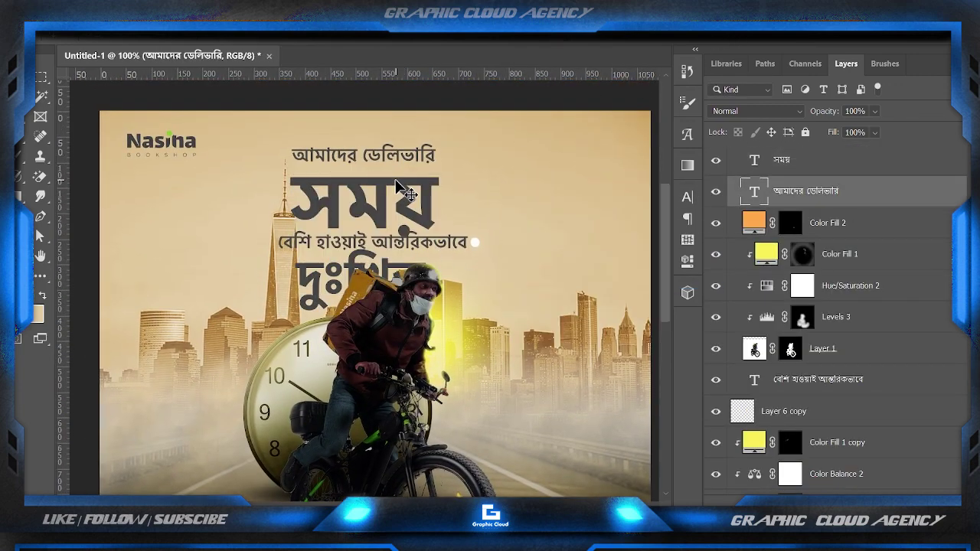
{"action": "left_click_drag", "start_coordinate": [386, 262], "coordinate": [388, 268]}
Move the সময় and আমাদের ডেলিভারি lines together into place at the top of the stack
{"action": "key", "text": "ctrl+0"}
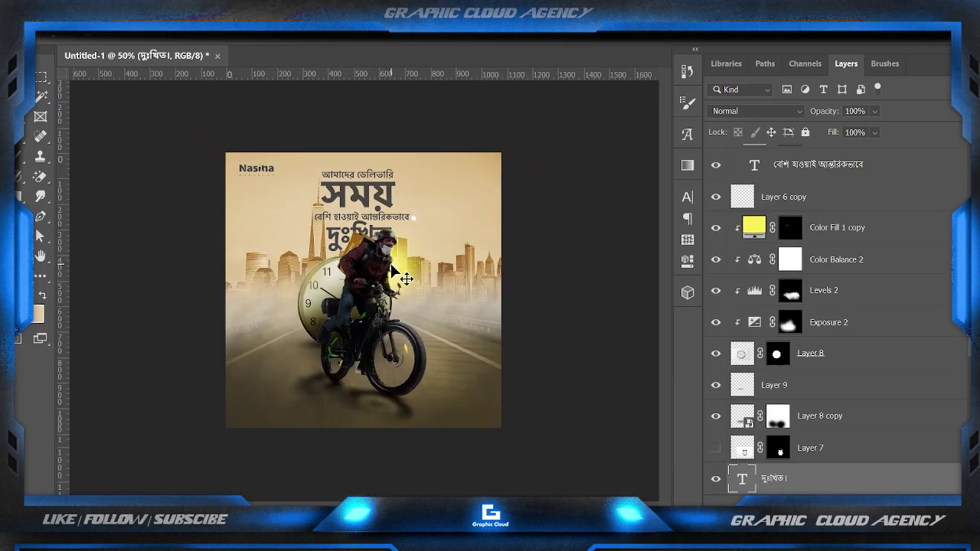
{"action": "scroll", "coordinate": [822, 340], "scroll_direction": "up", "scroll_amount": 10}
{"action": "left_click", "coordinate": [822, 341], "text": "shift"}
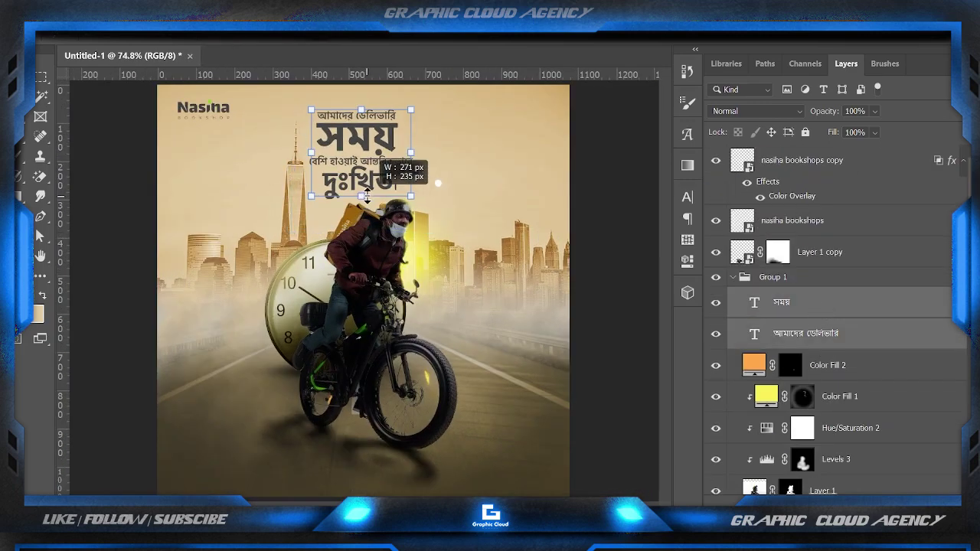
{"action": "mouse_move", "coordinate": [353, 177]}
{"action": "left_mouse_down"}
{"action": "mouse_move", "coordinate": [366, 201]}
{"action": "mouse_move", "coordinate": [364, 181]}
{"action": "left_mouse_up"}
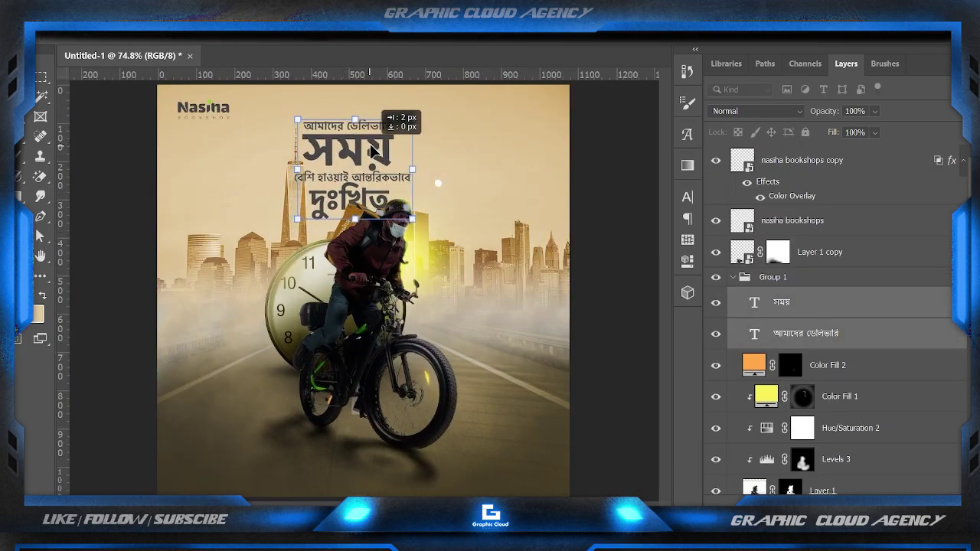
{"action": "key", "text": "ctrl+1"}
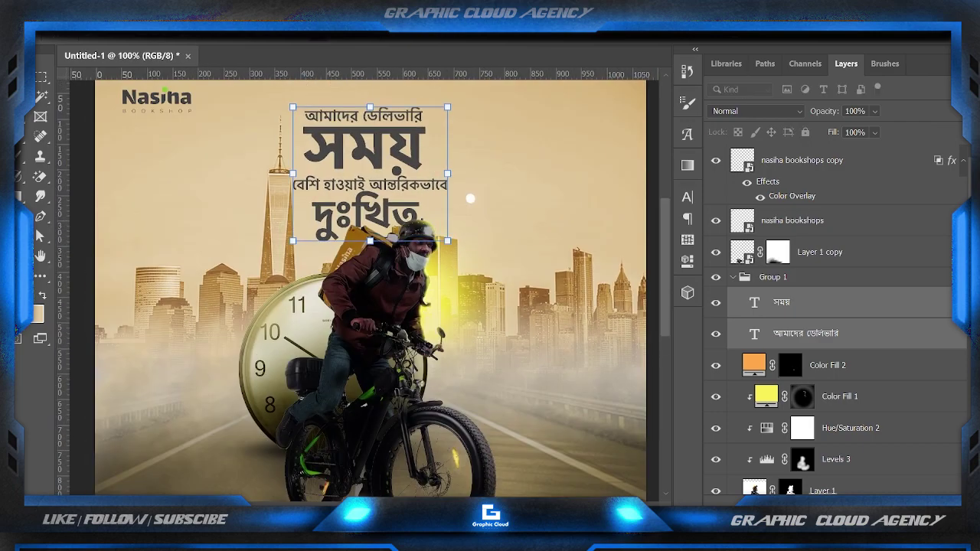
Centre দুঃখিত under বেশি হাওয়াই আন্তরিকভাবে, just above the rider's helmet
{"action": "left_click", "coordinate": [414, 211]}
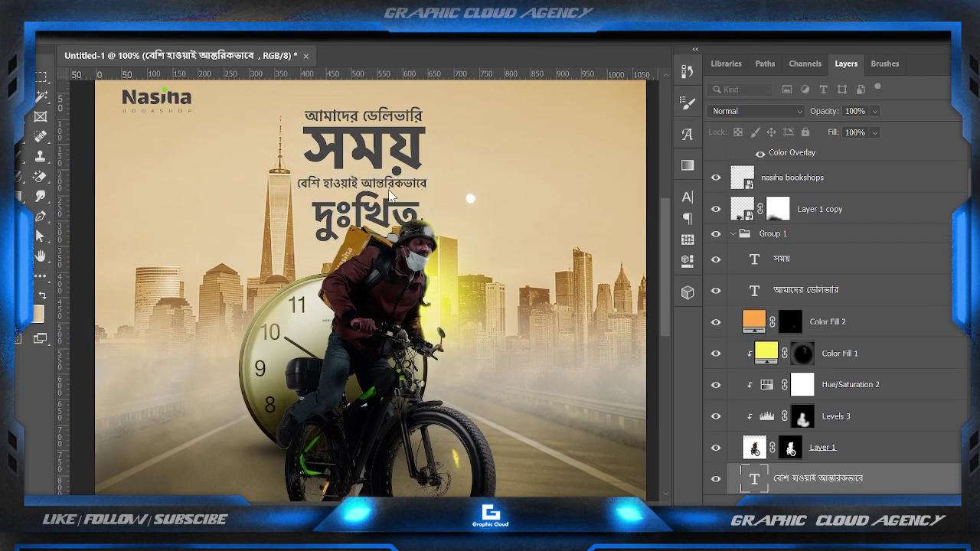
{"action": "left_click", "coordinate": [390, 197]}
{"action": "left_click_drag", "start_coordinate": [392, 200], "coordinate": [442, 267]}
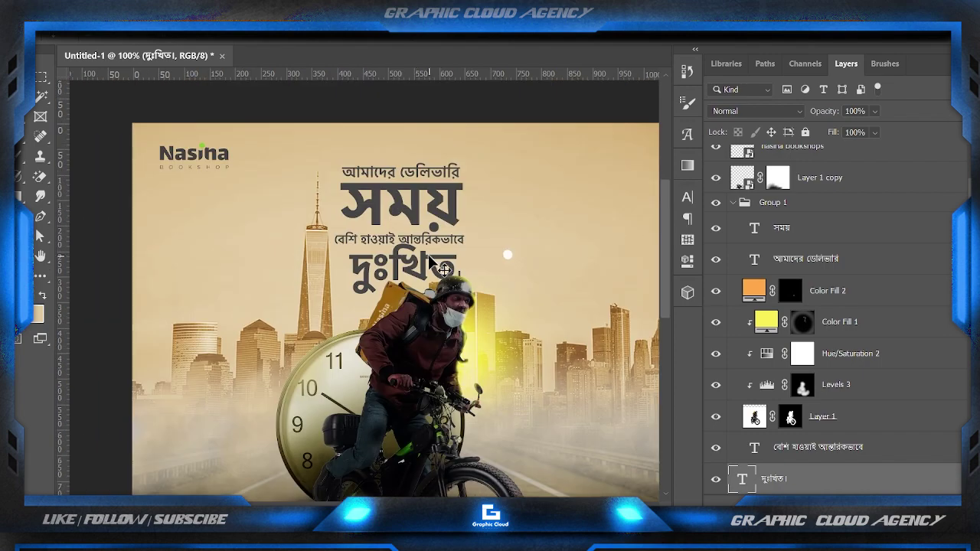
{"action": "left_click", "coordinate": [446, 242]}
{"action": "key", "text": "ctrl+minus"}
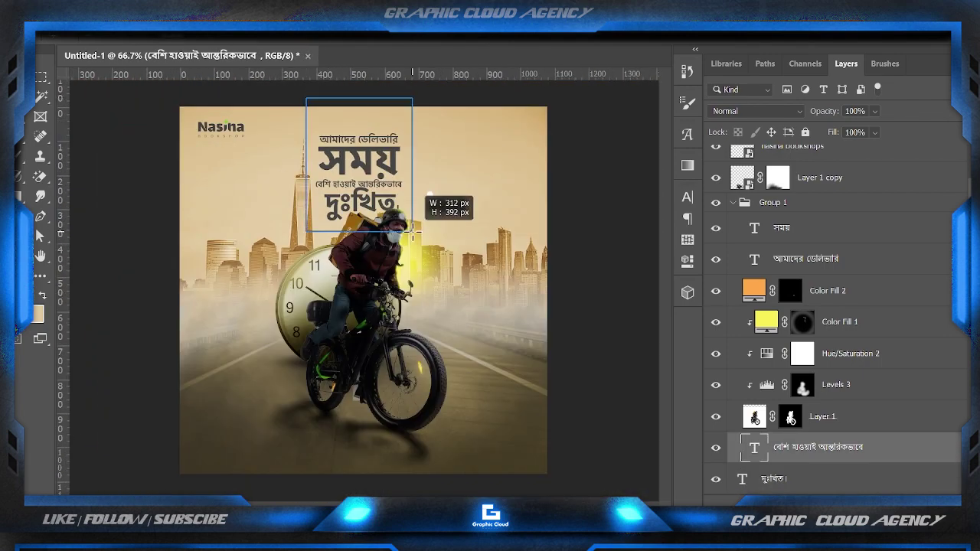
Draw a white rectangle behind the headline and set its Blend If underlying-layer black slider to 134
{"action": "left_click_drag", "start_coordinate": [413, 228], "coordinate": [413, 231]}
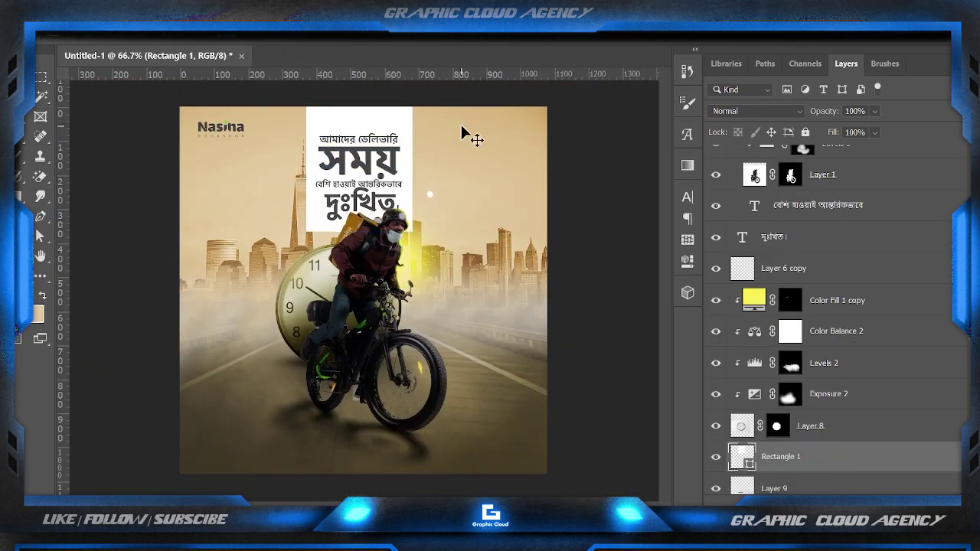
{"action": "double_click", "coordinate": [853, 456]}
{"action": "left_click_drag", "start_coordinate": [700, 380], "coordinate": [800, 382]}
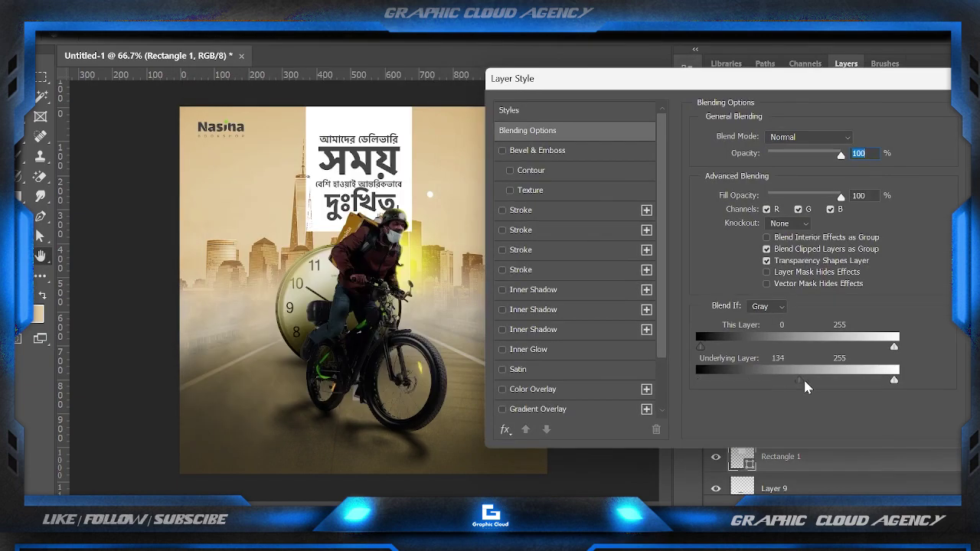